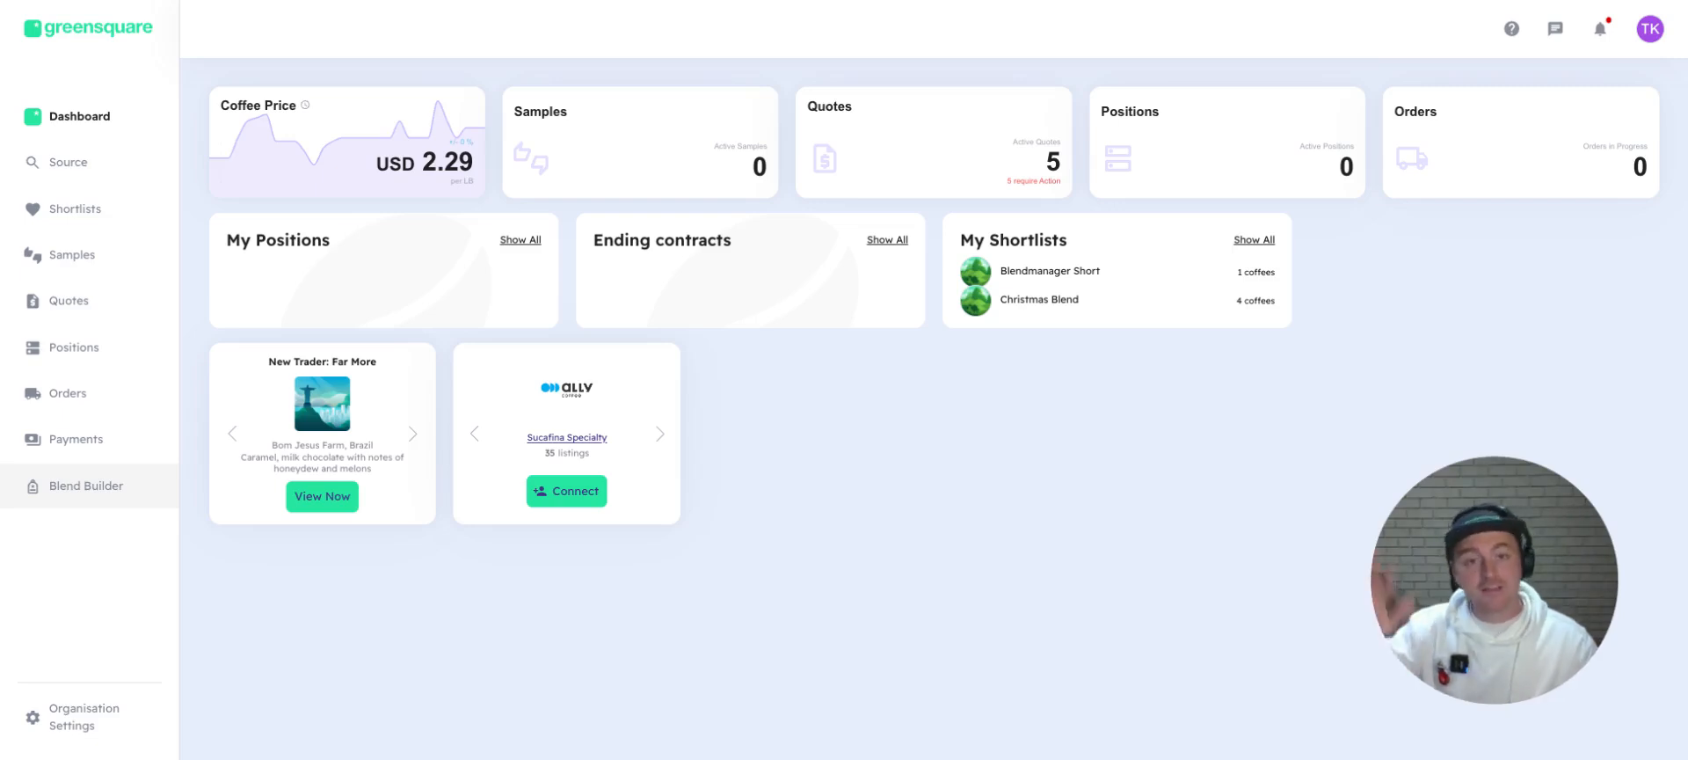
- Create a blend named "Main house blend" in Blend Builder, described as "Richy Creamy blend with chocolate and roasted sweet hazelnuts"
click(102, 485)
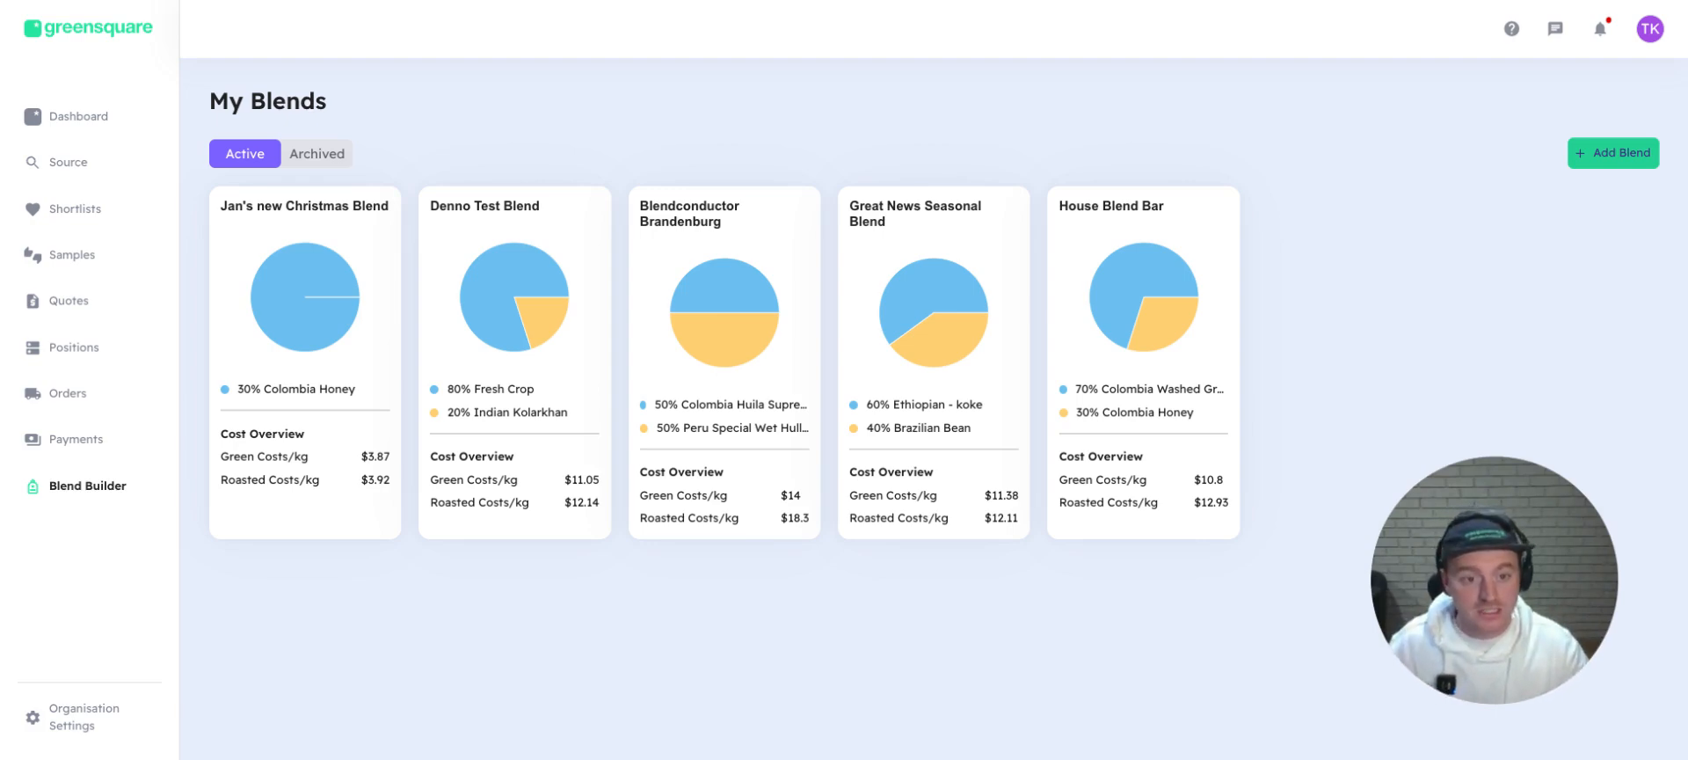
click(1614, 153)
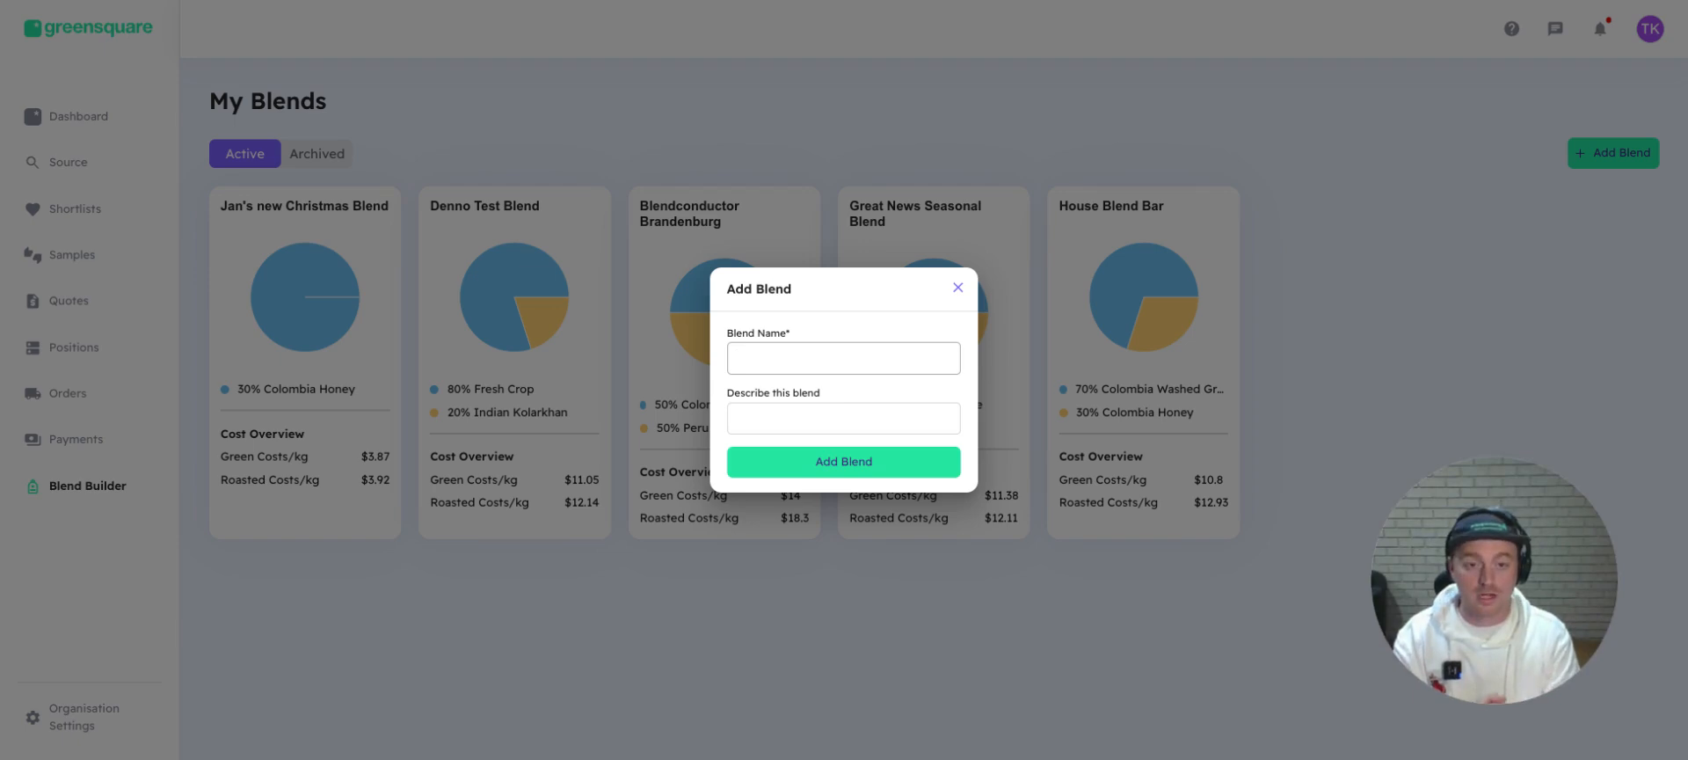
text(Main house blend)
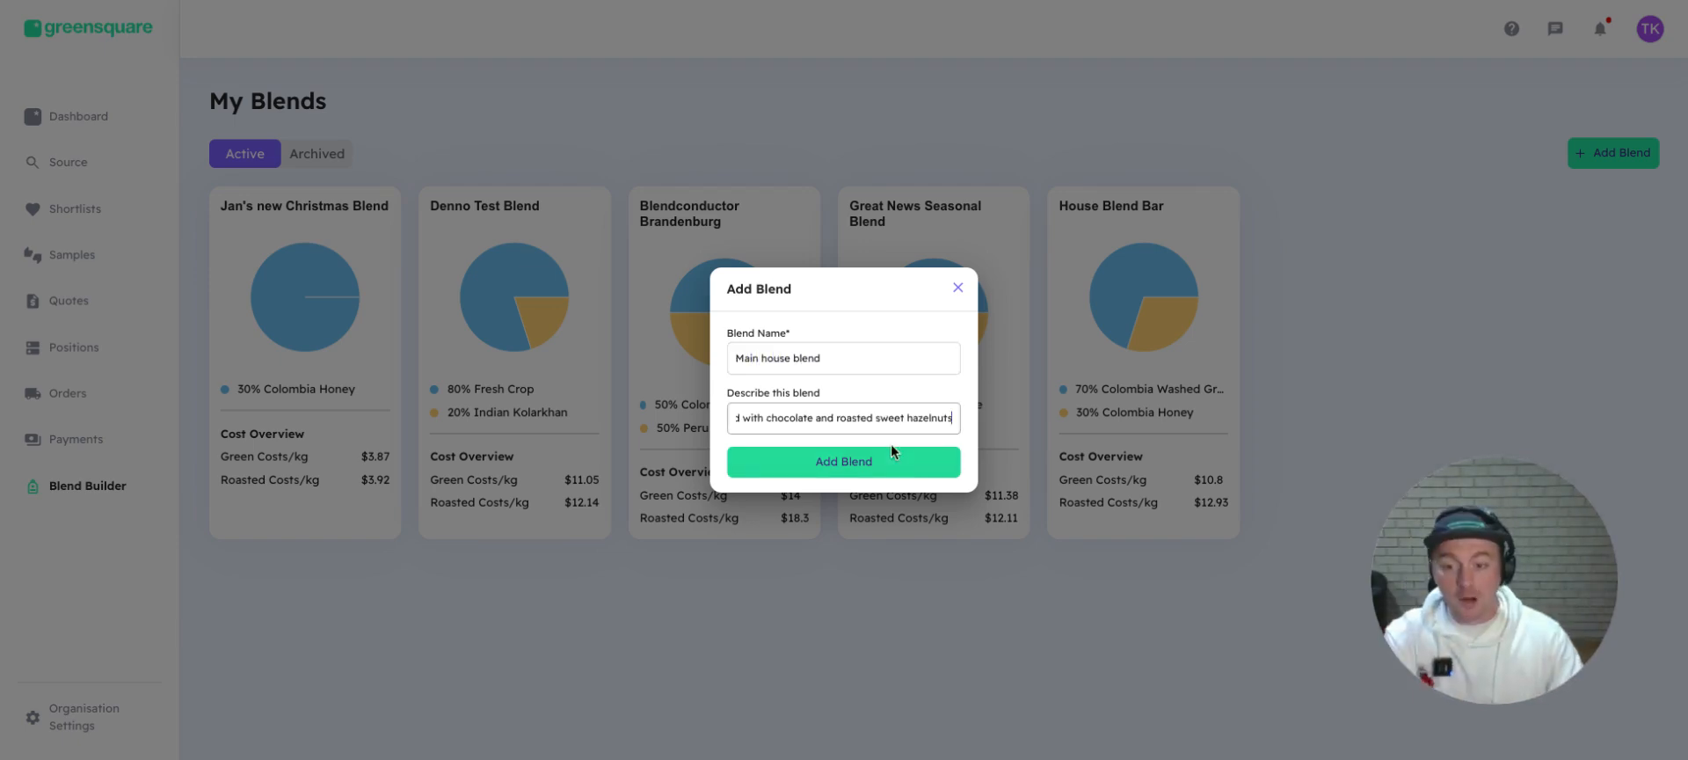
click(866, 473)
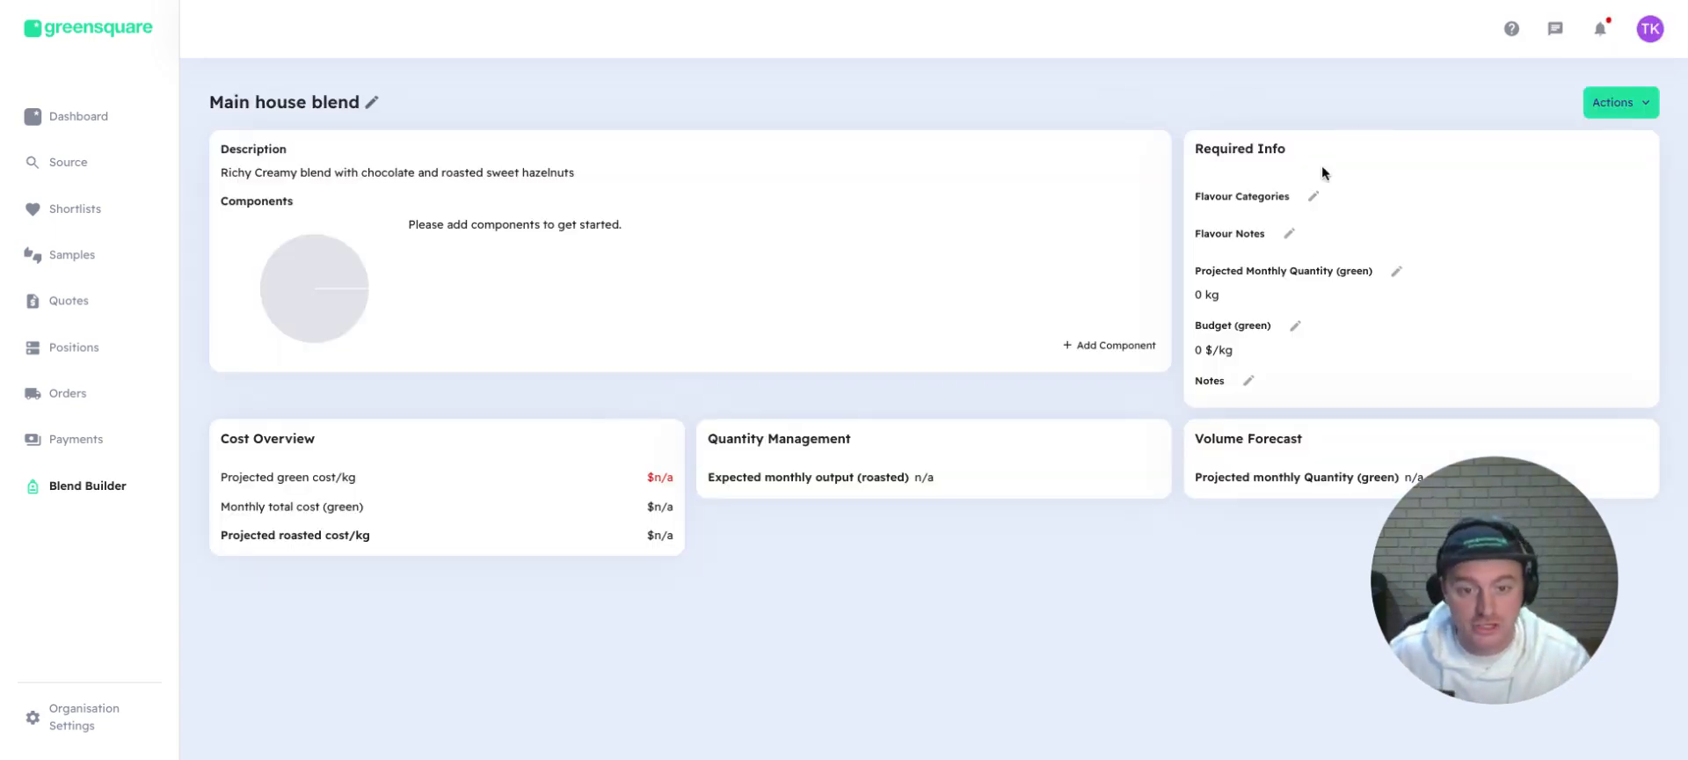
- Choose Chocolate & Caramel as the blend's flavour category and enter the flavour notes "Chocolate, Caramel and Roasted Hazelnuts"
click(1314, 196)
click(1377, 234)
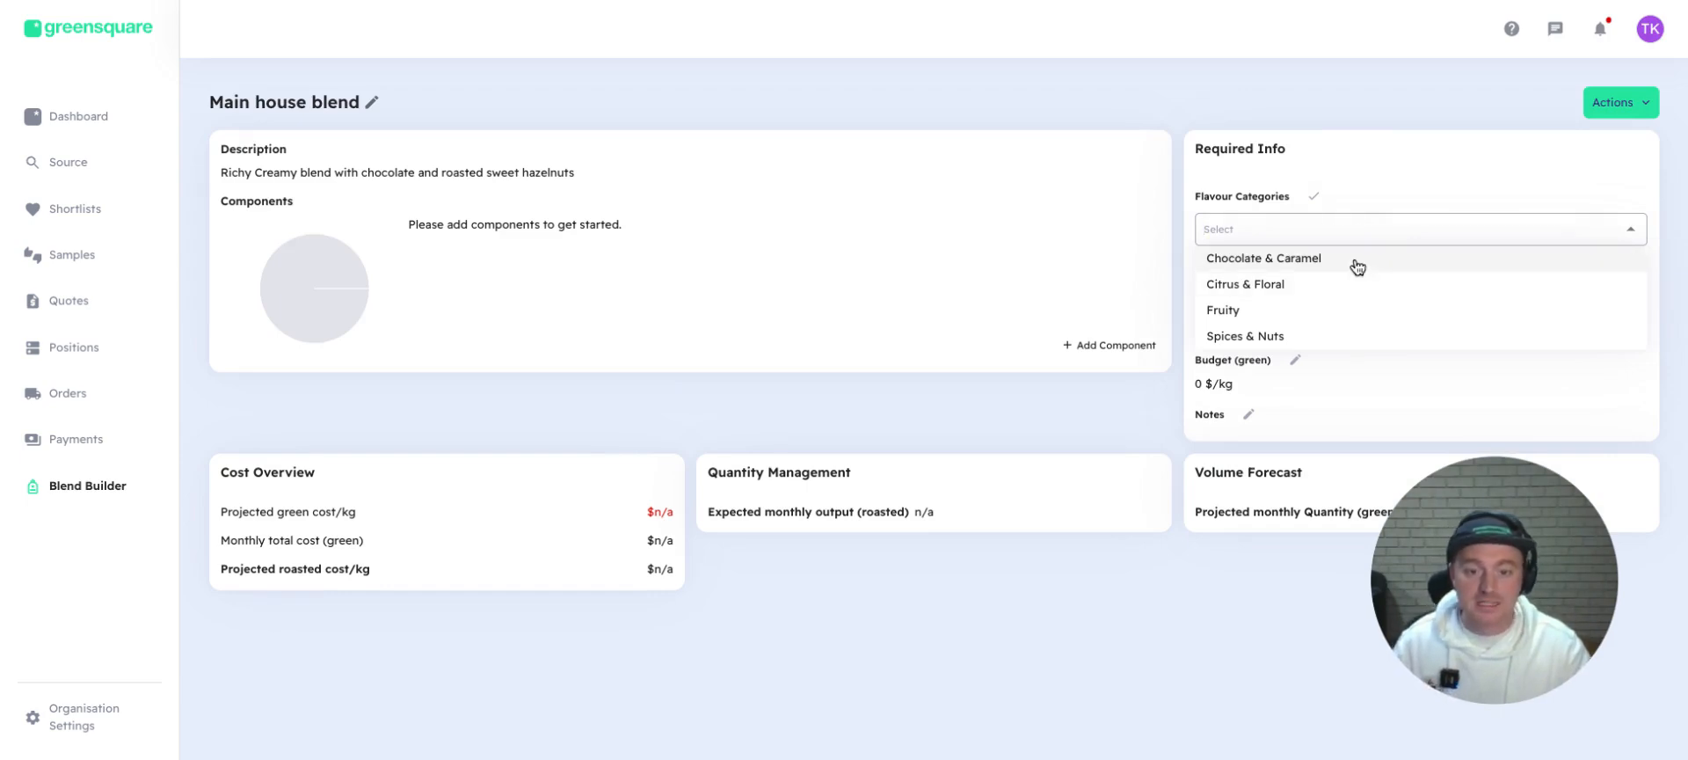
click(1358, 260)
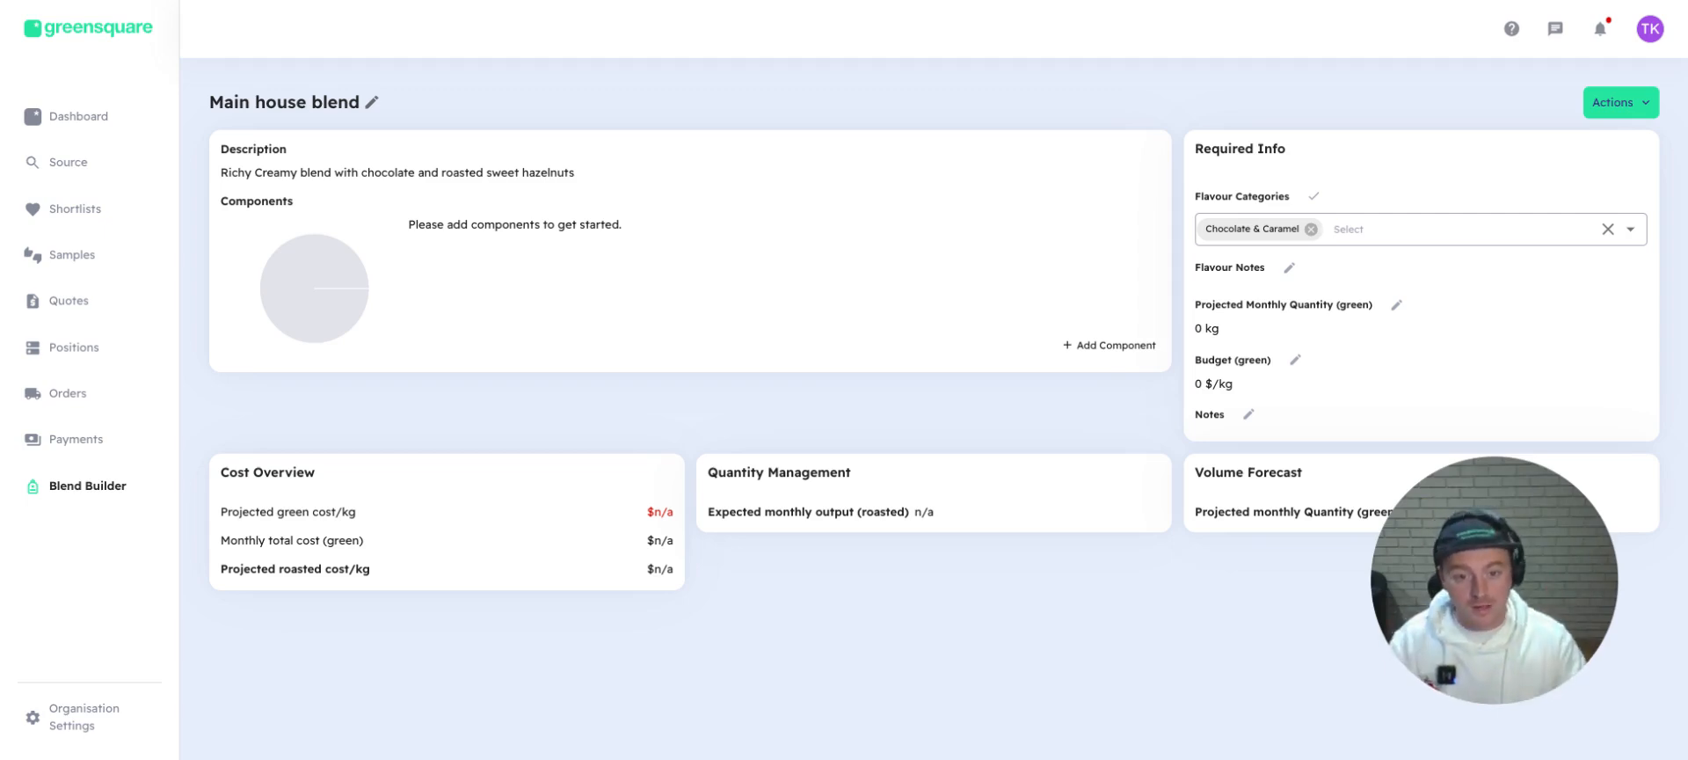
click(1289, 268)
click(1284, 300)
text(Chocolate)
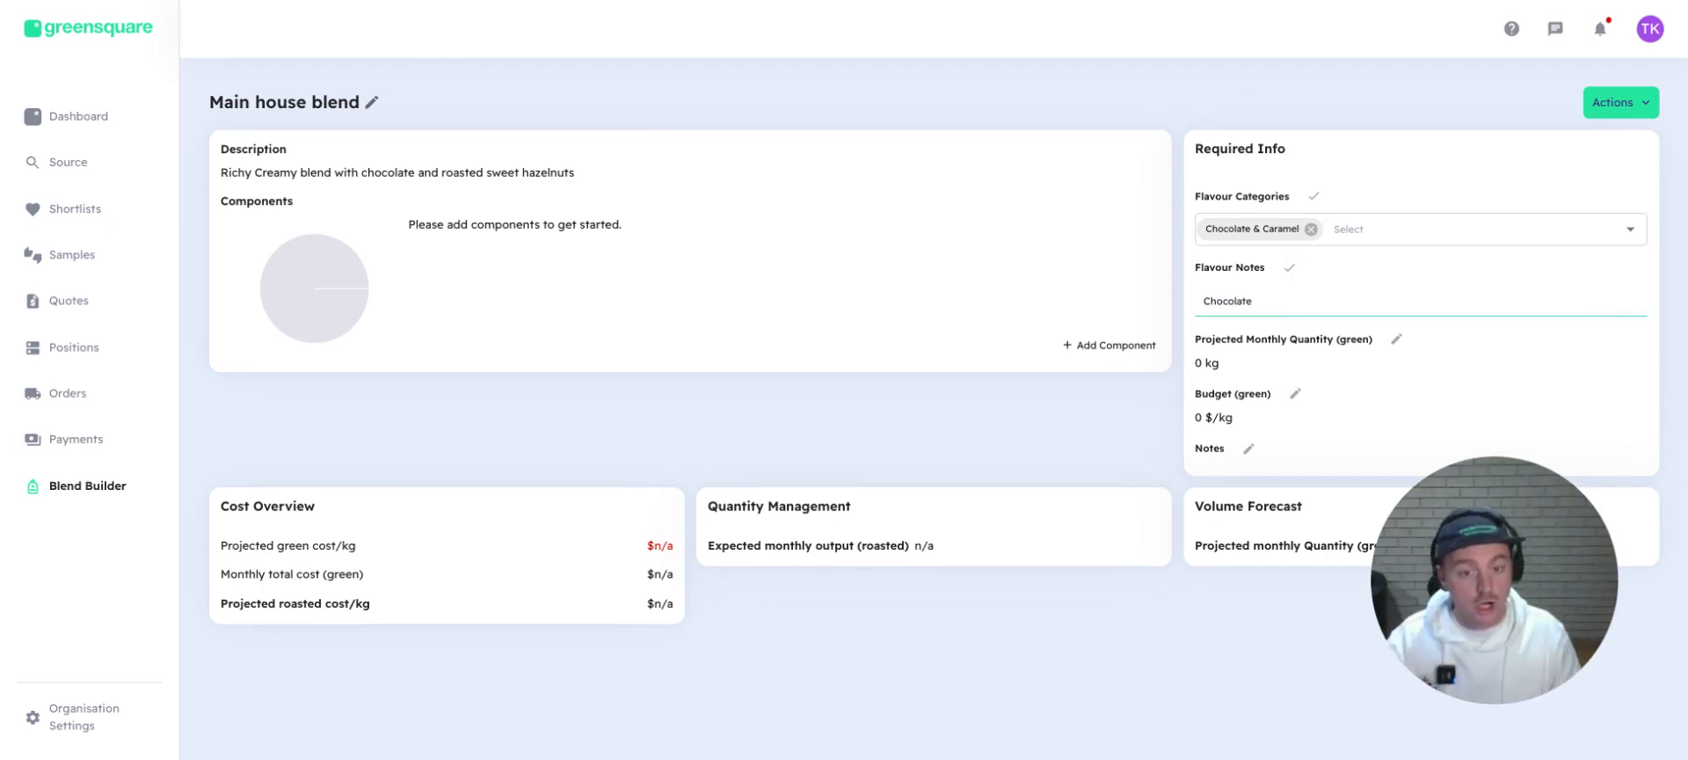
text(, Caramel and Roasted Hazelnuts)
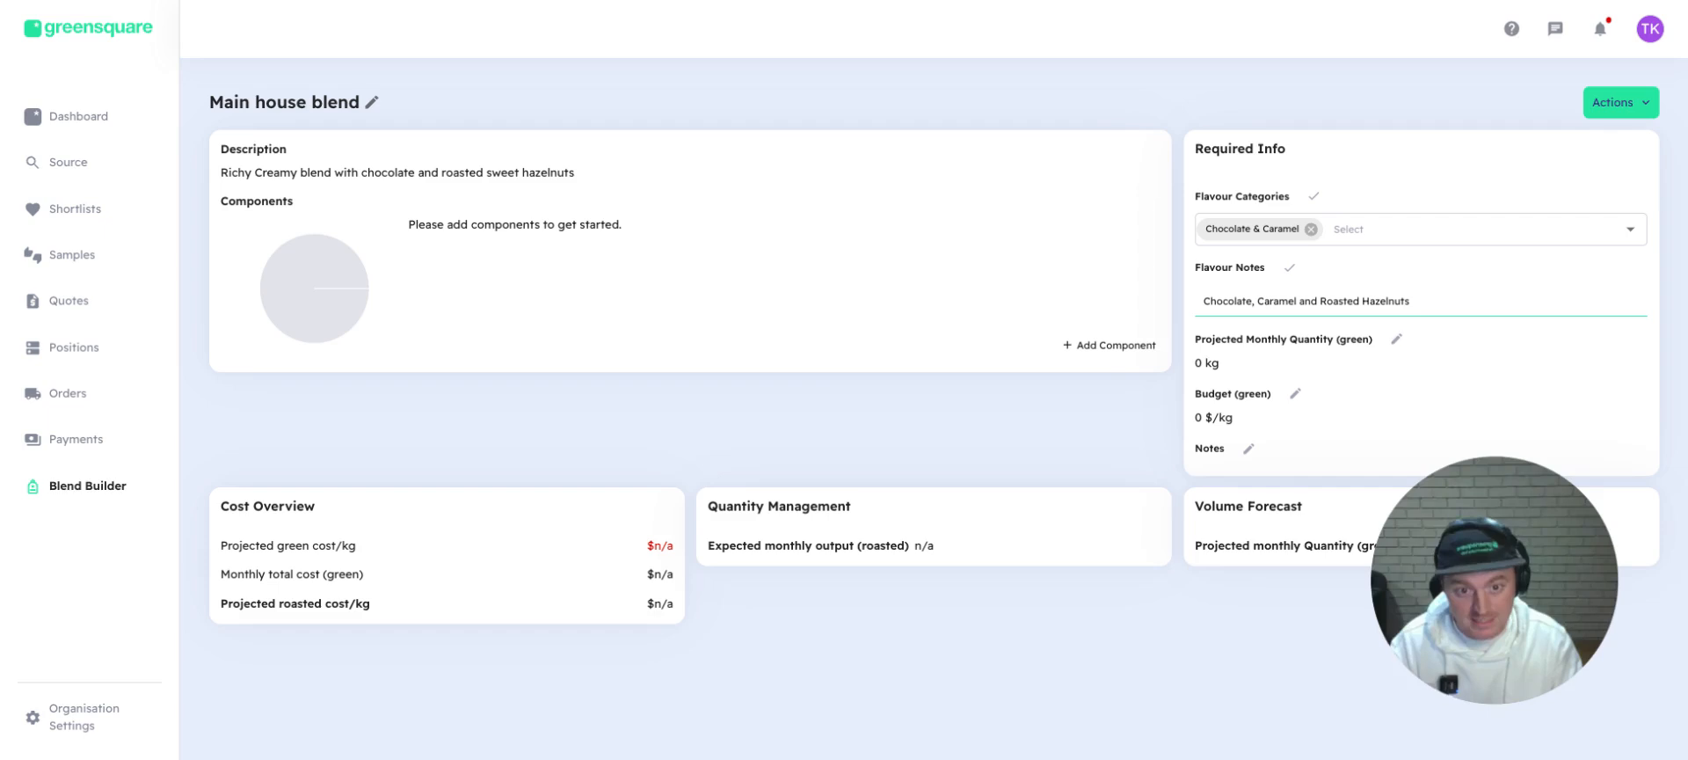
- Set the projected monthly green quantity to 4000 kg and the green budget to 12.50 $/kg, and save the required info fields
click(1397, 339)
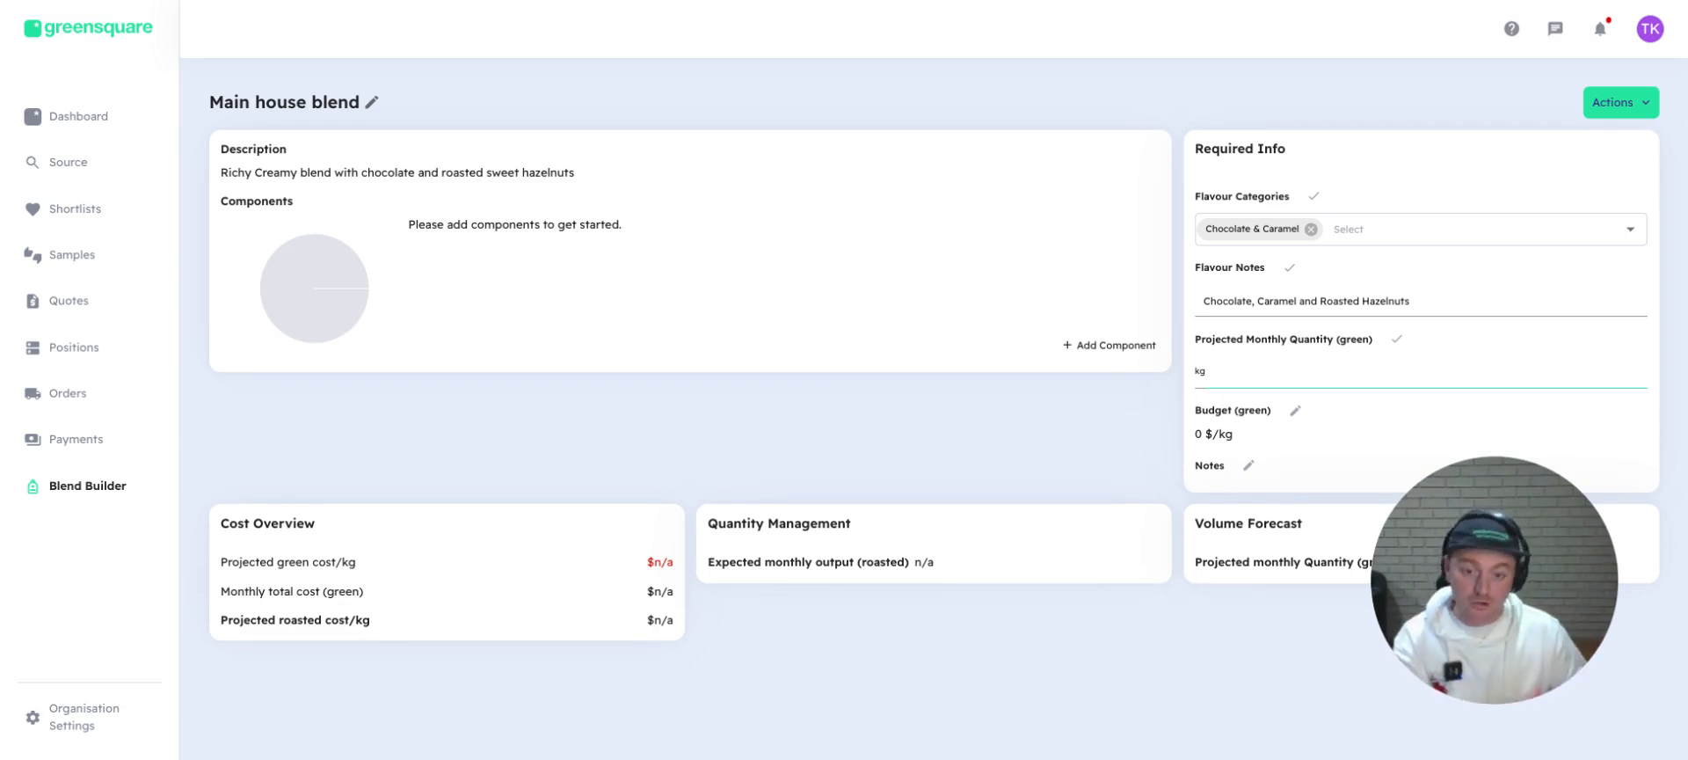
text(000)
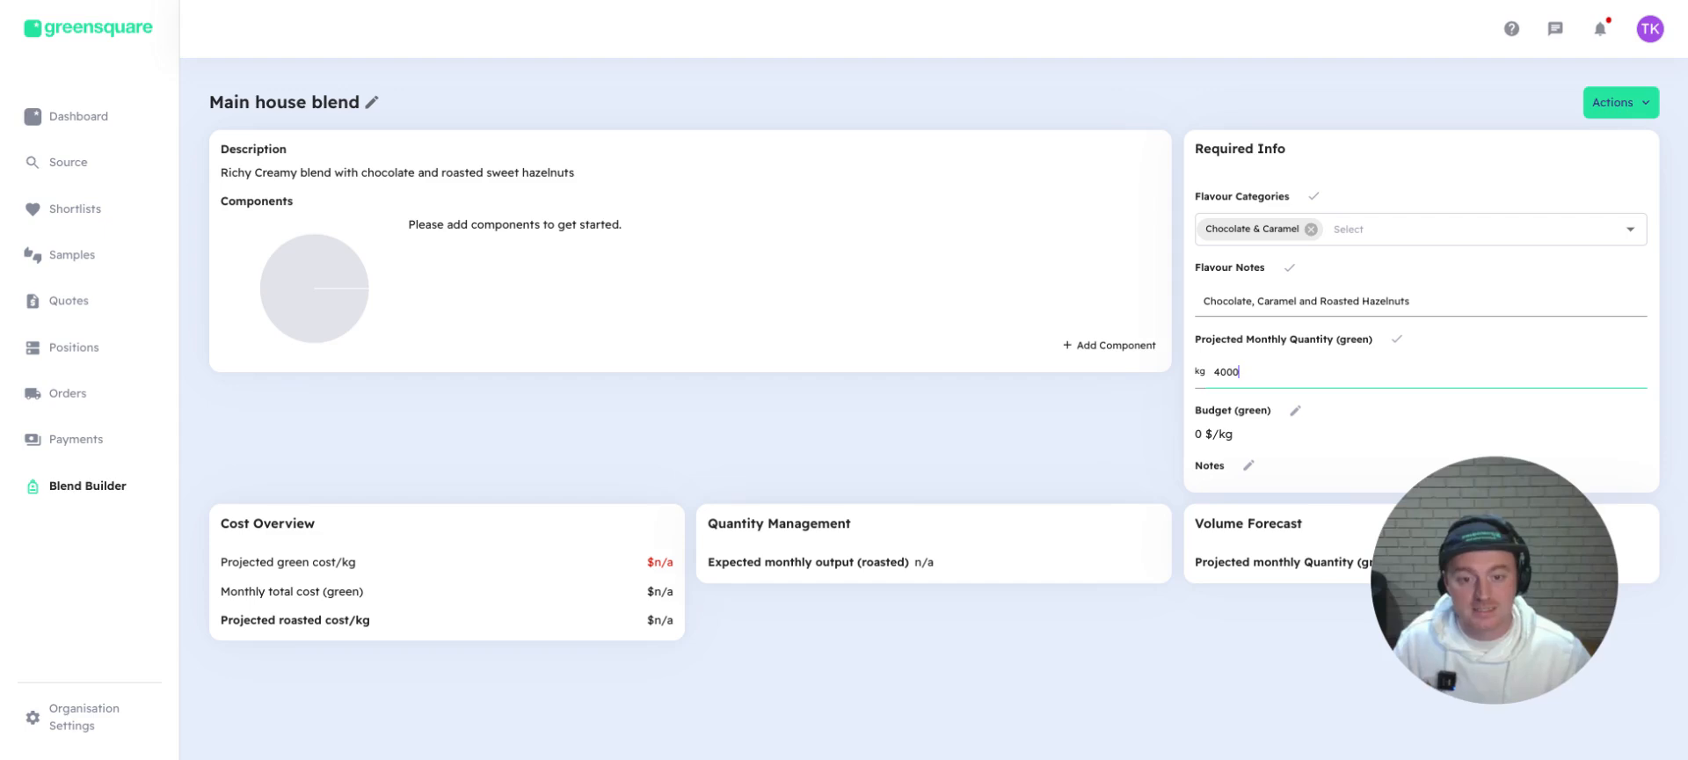
click(1294, 411)
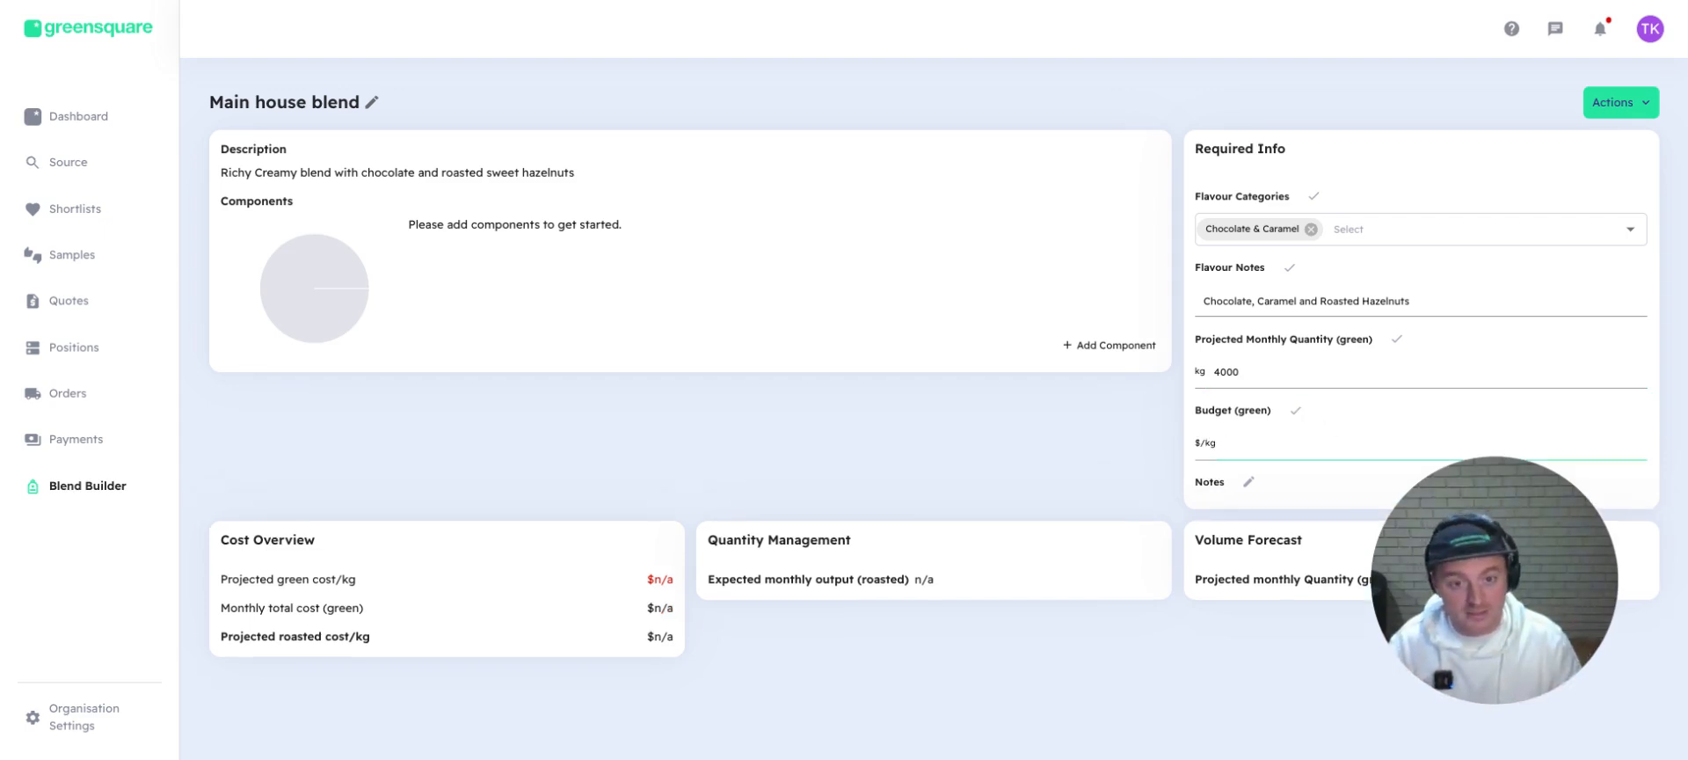
text(12.50)
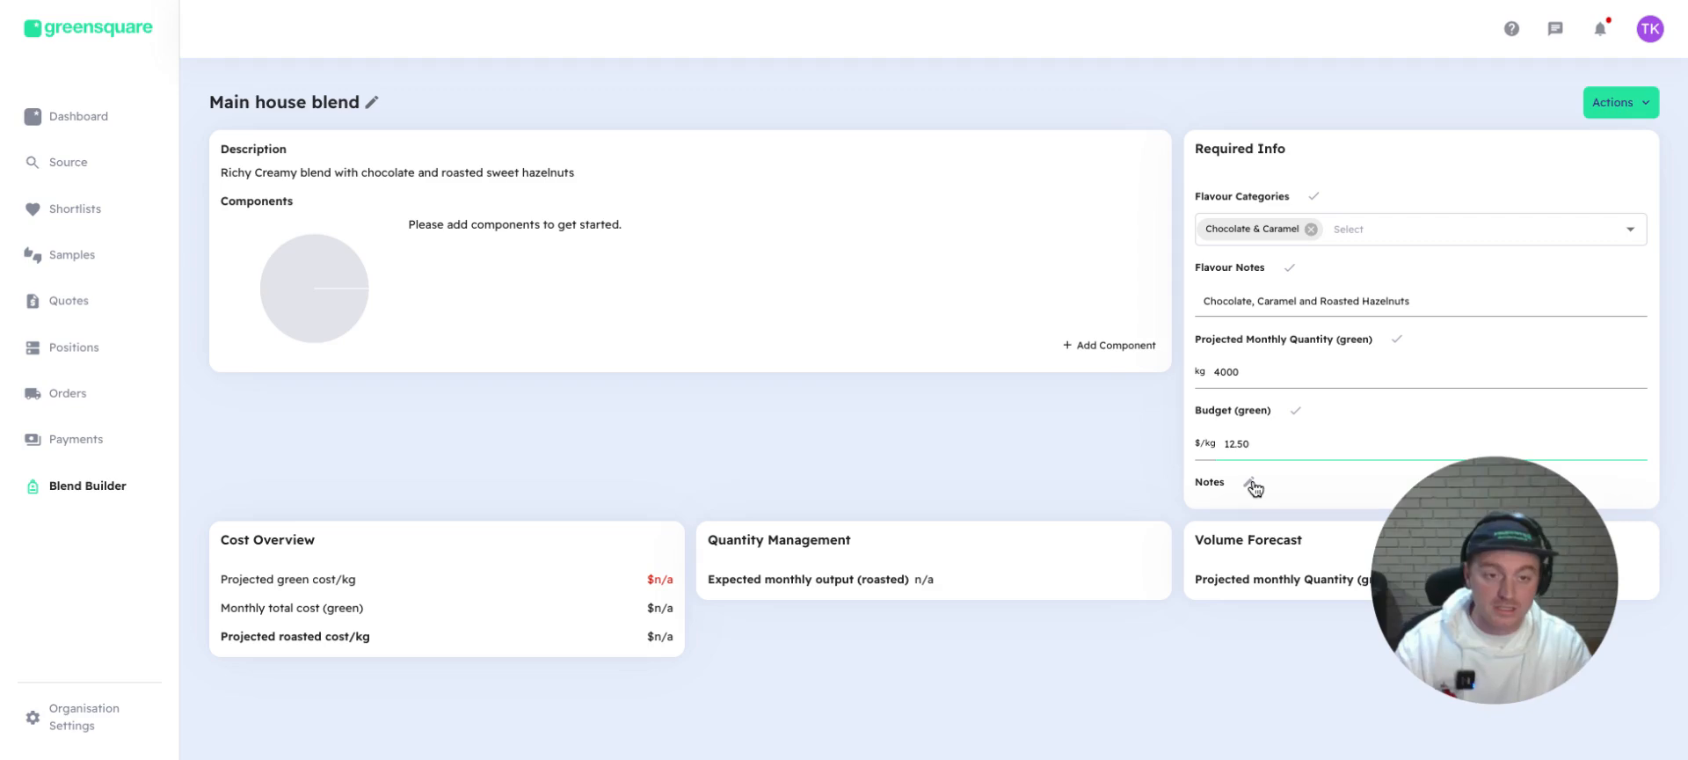
click(1295, 410)
click(1397, 339)
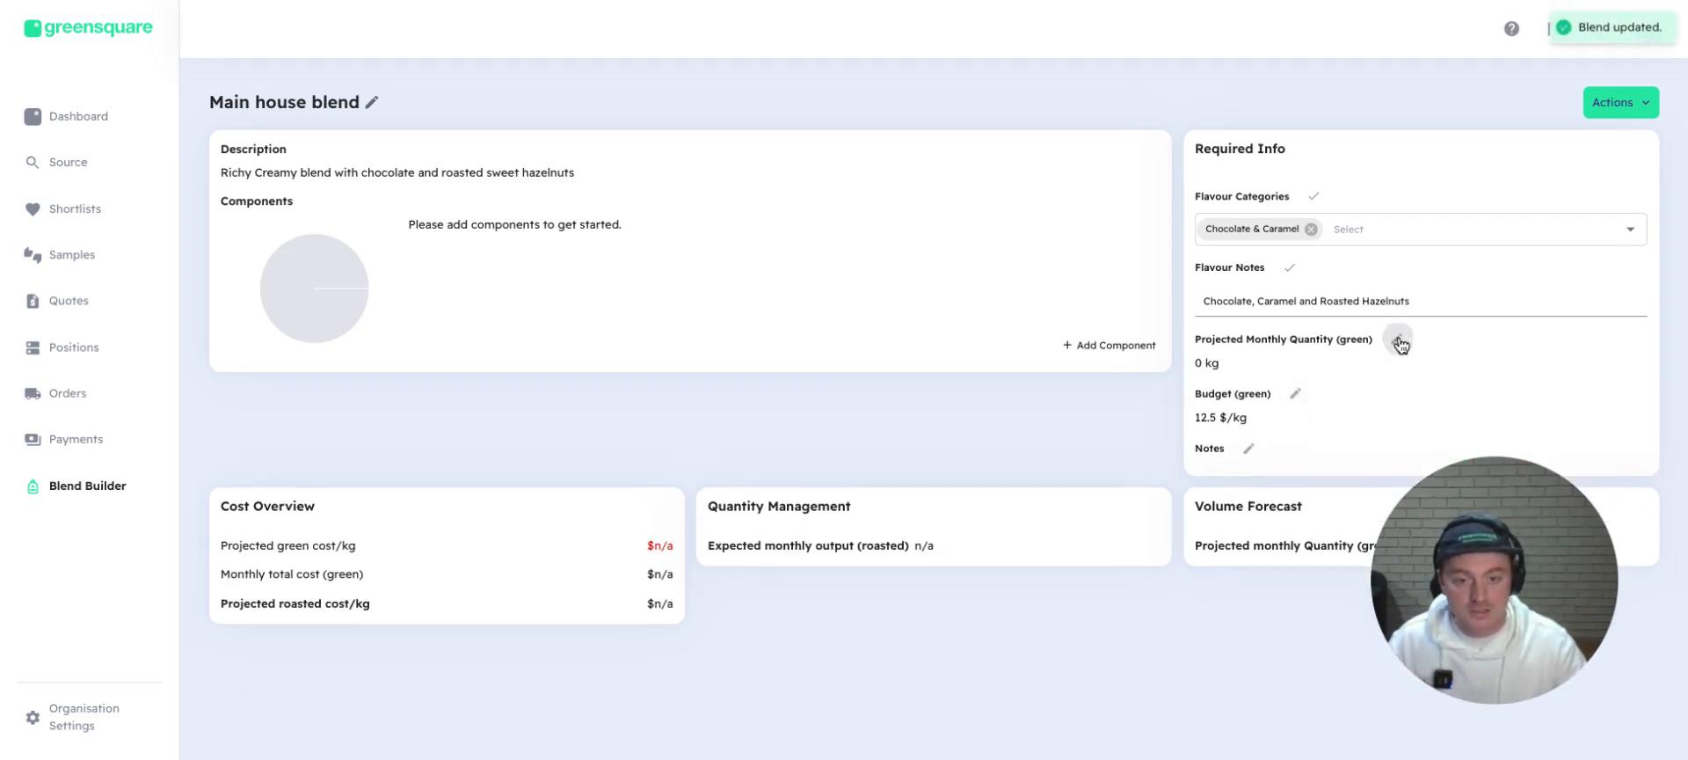
click(1289, 267)
click(1312, 196)
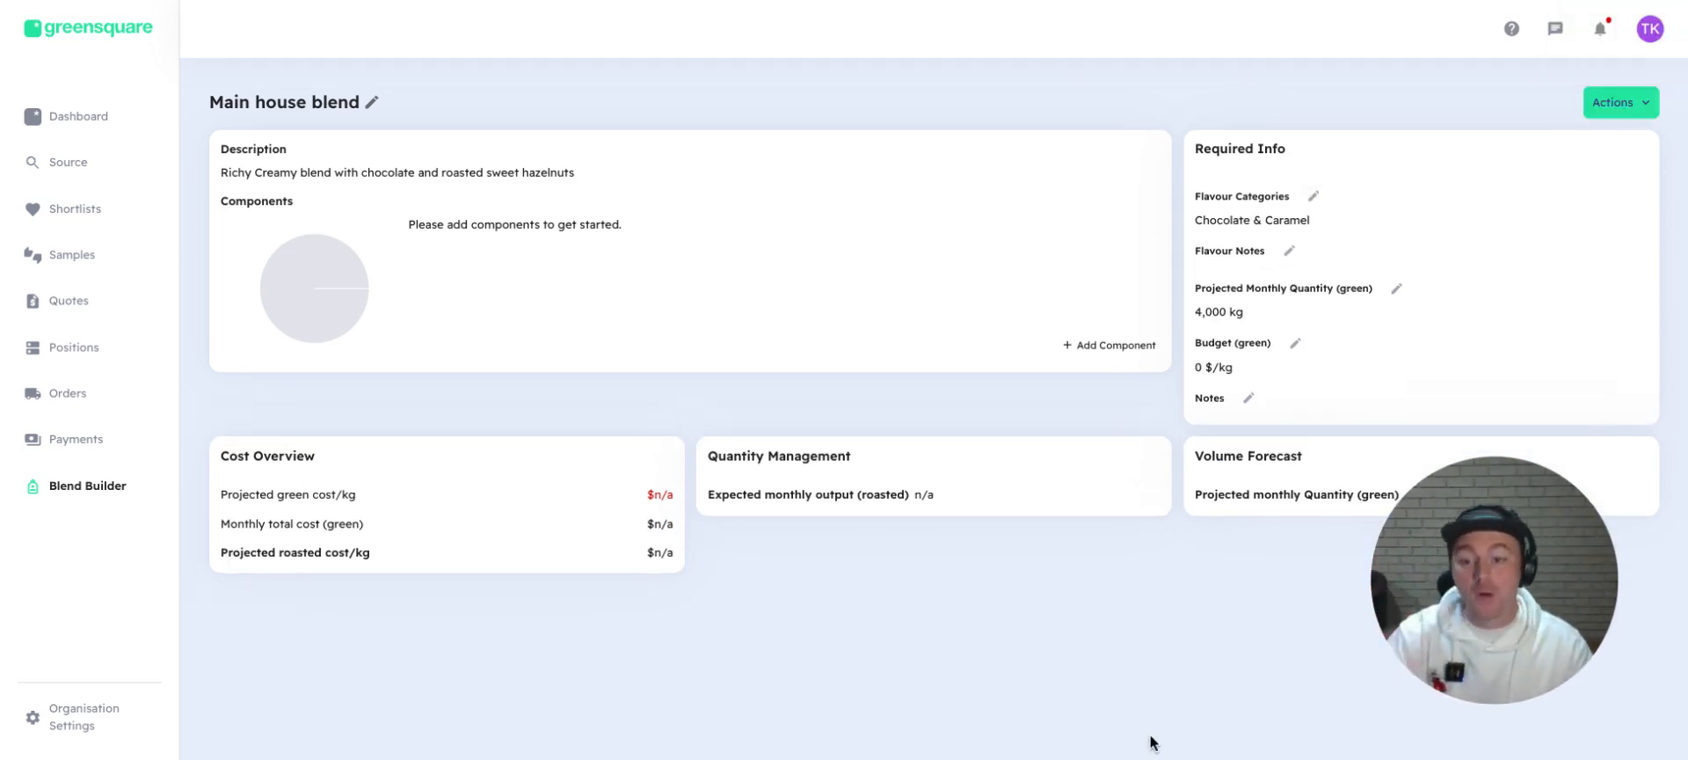
- Add all listings from the "Main house blend" shortlist to the blend as components
click(1098, 345)
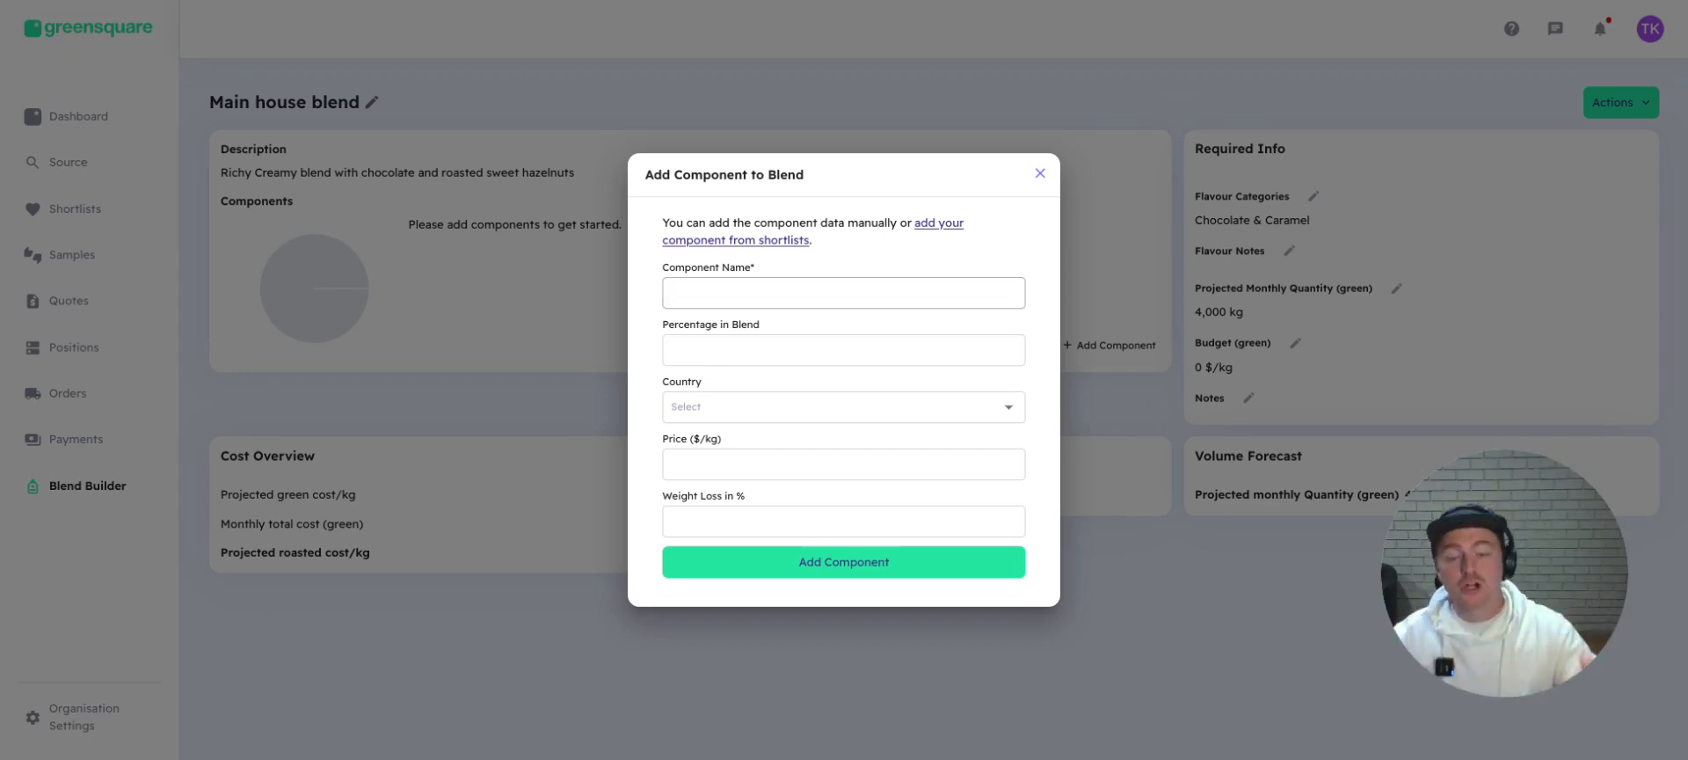
click(957, 224)
click(1009, 407)
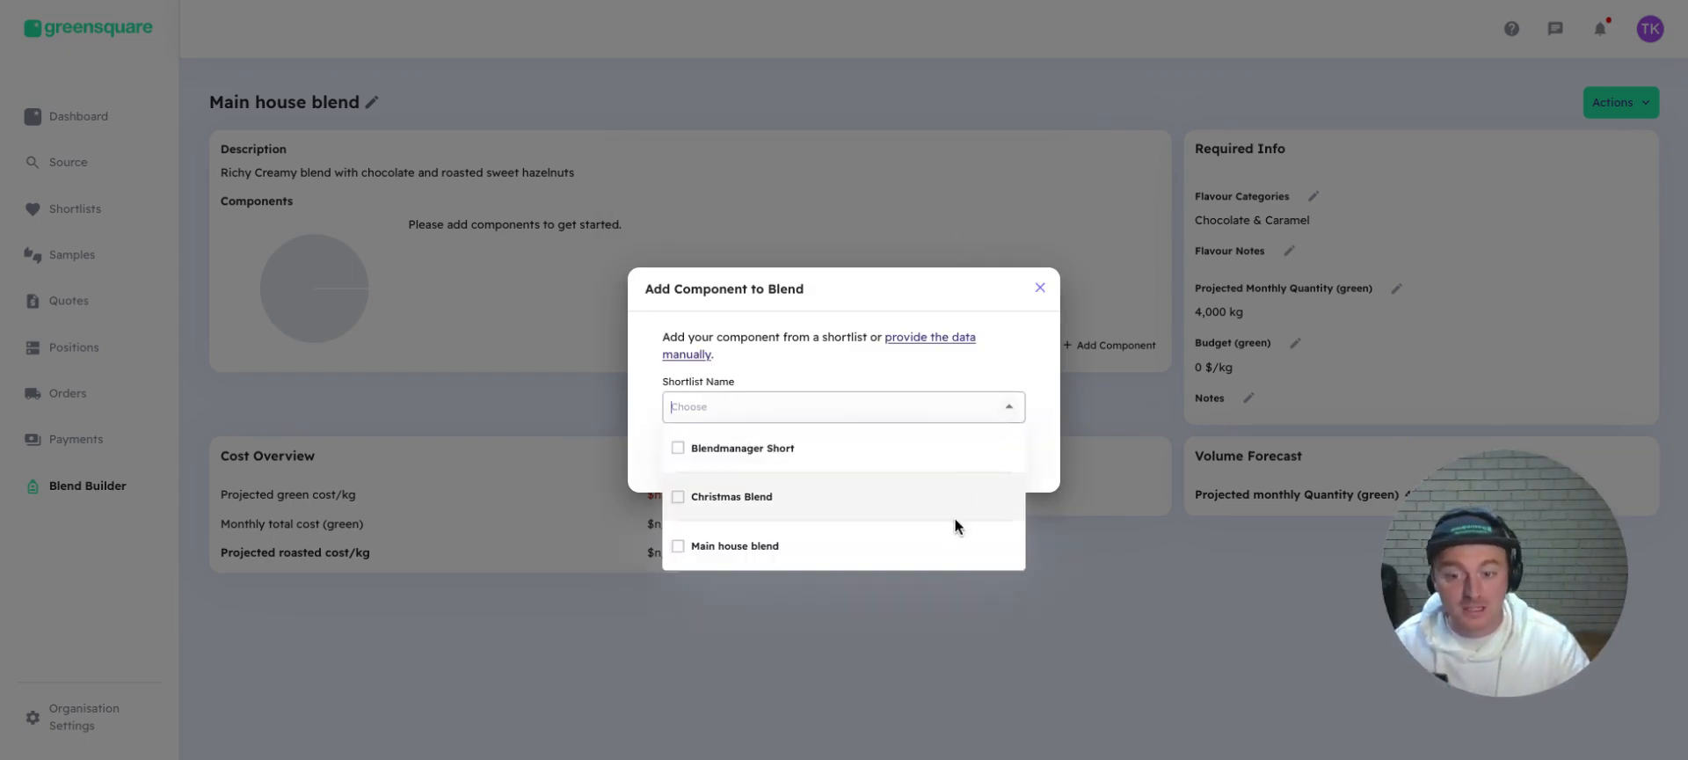
click(763, 546)
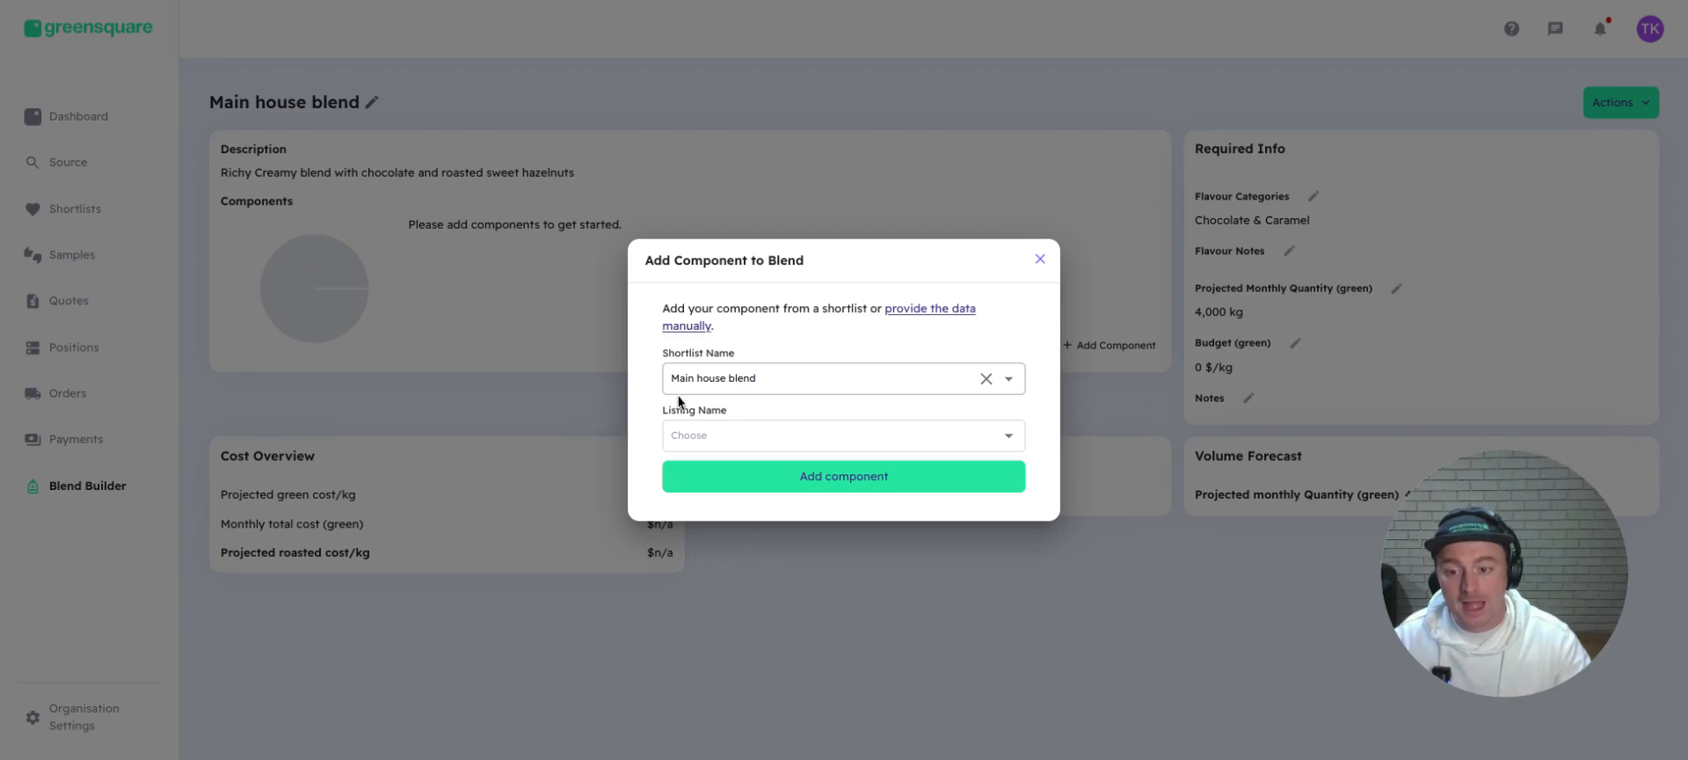
click(1018, 439)
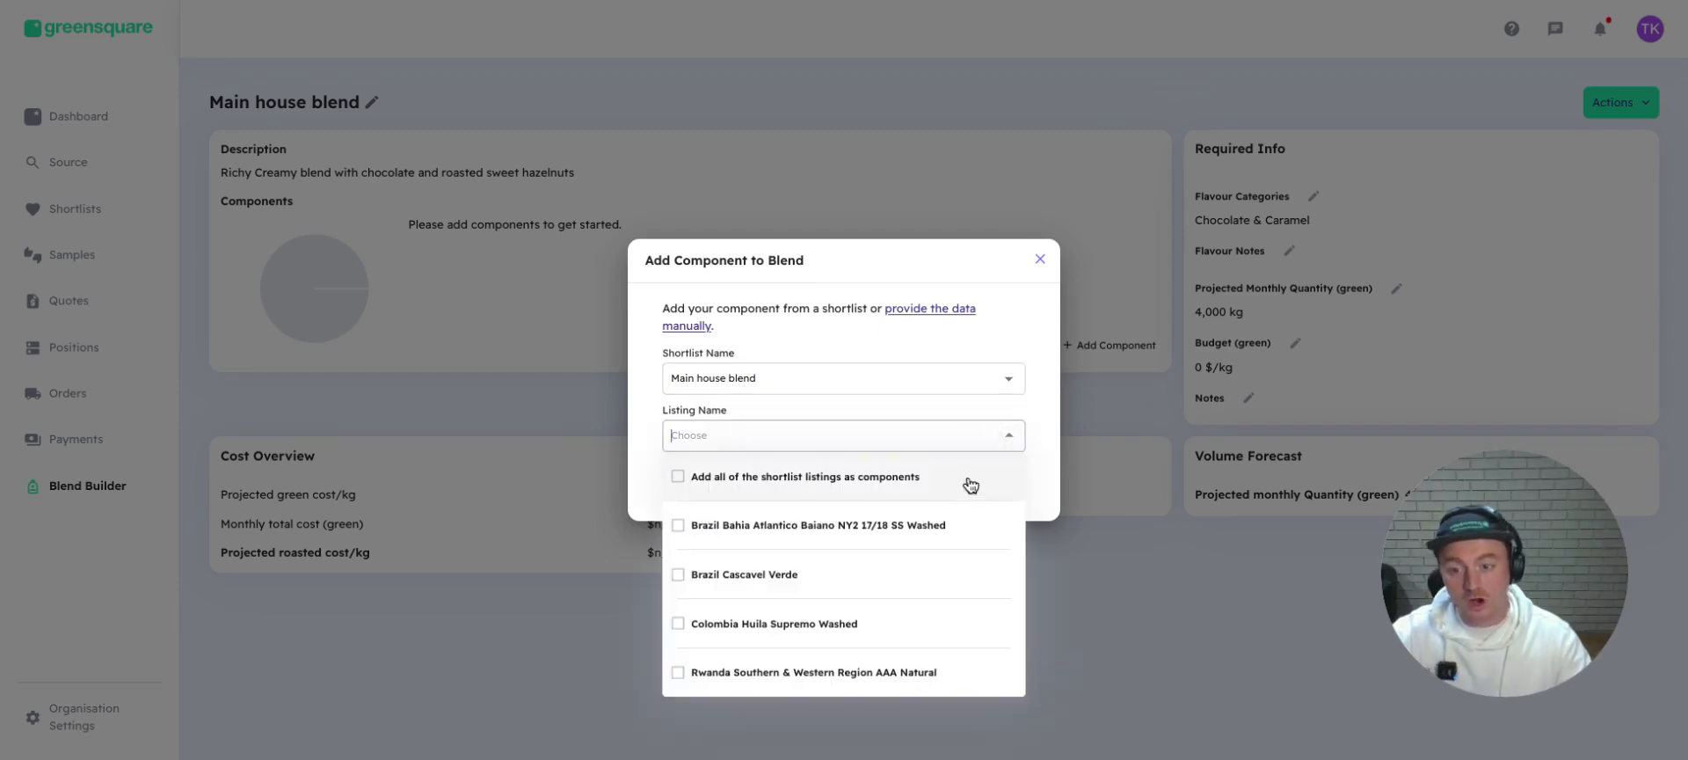
click(681, 482)
click(890, 491)
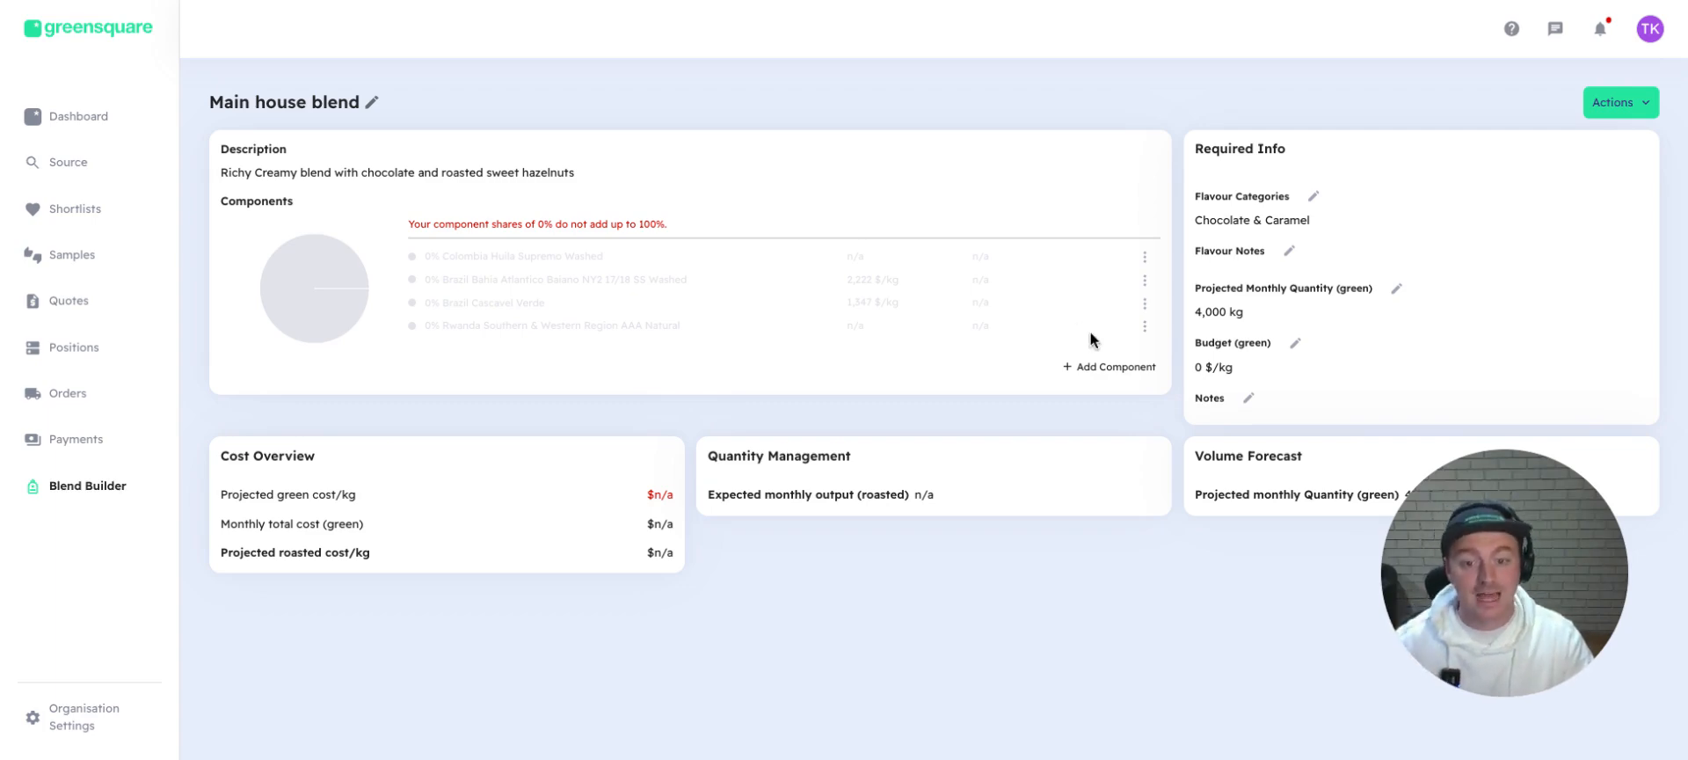
- Start a manual component named "Brazil 16+ Pulp Natural" followed by its importer's name, with 50 percent in the blend
click(1089, 369)
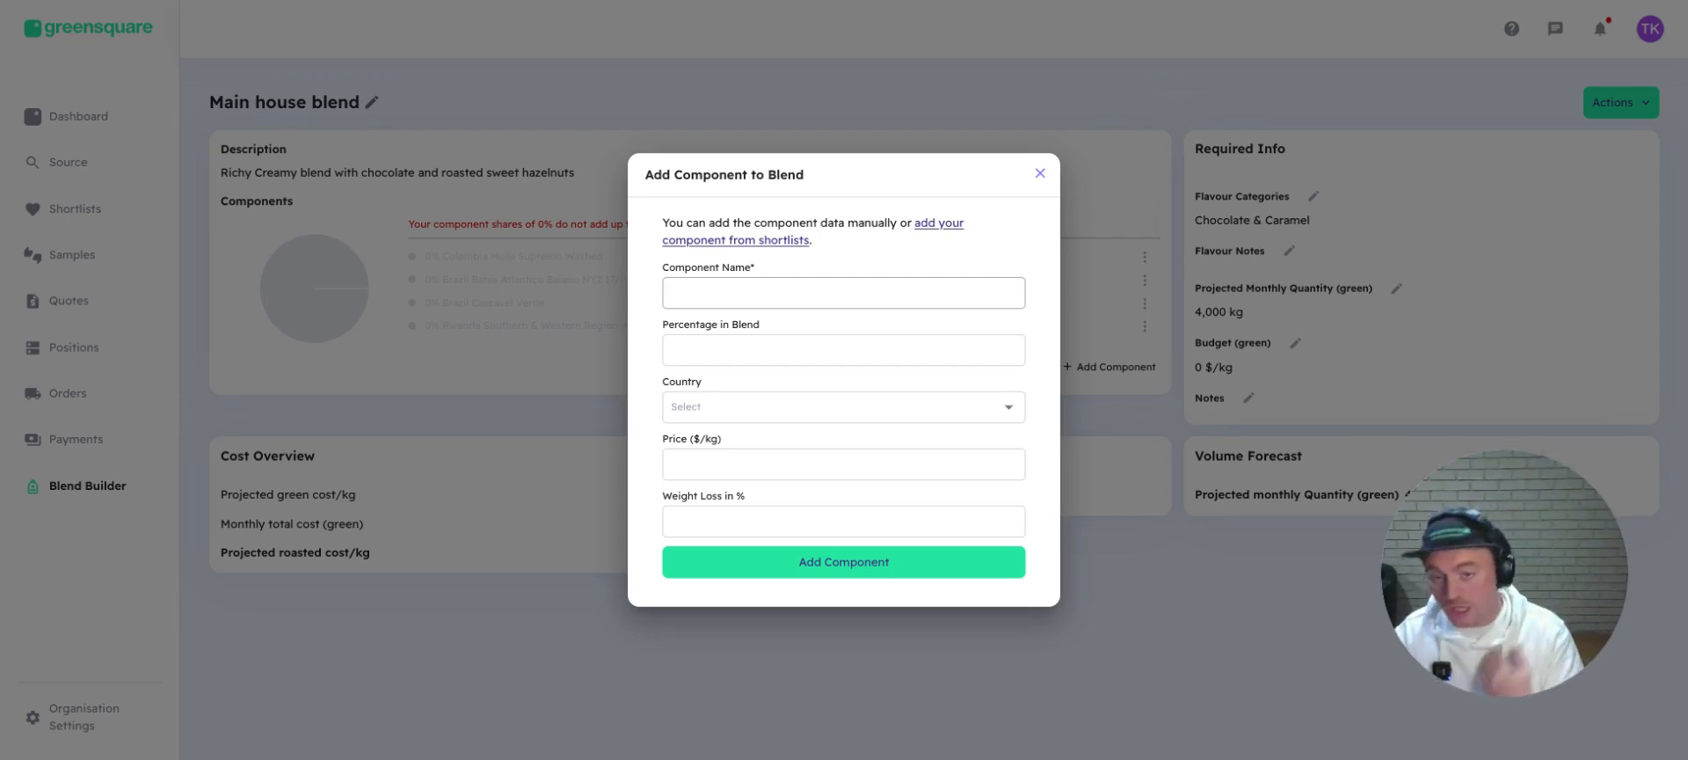
click(823, 297)
text(Brazil 16+ Pulp Natural from Paul Kellys importers)
click(860, 348)
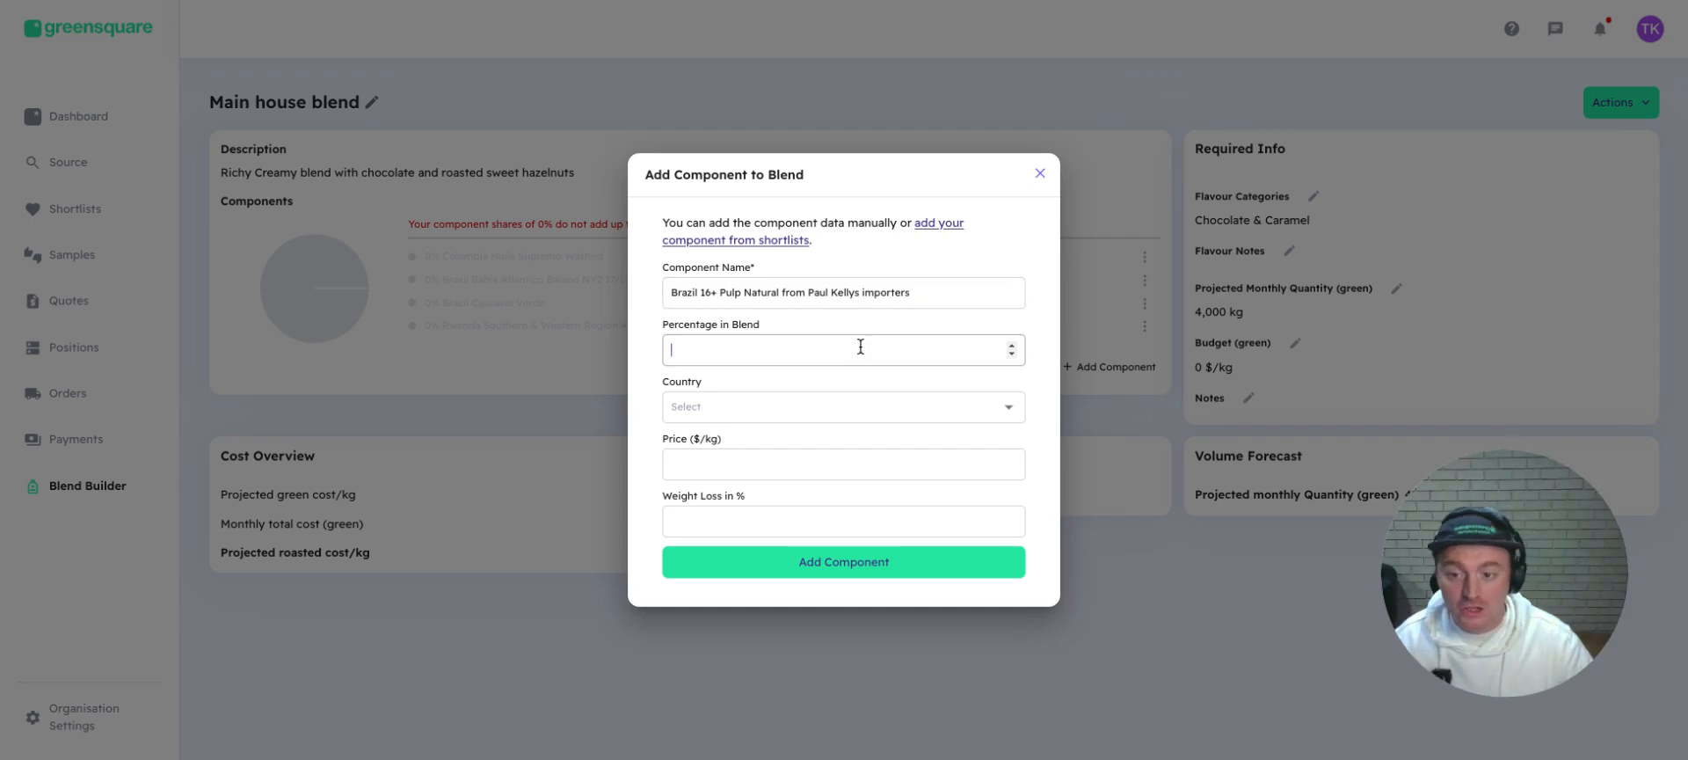
click(861, 347)
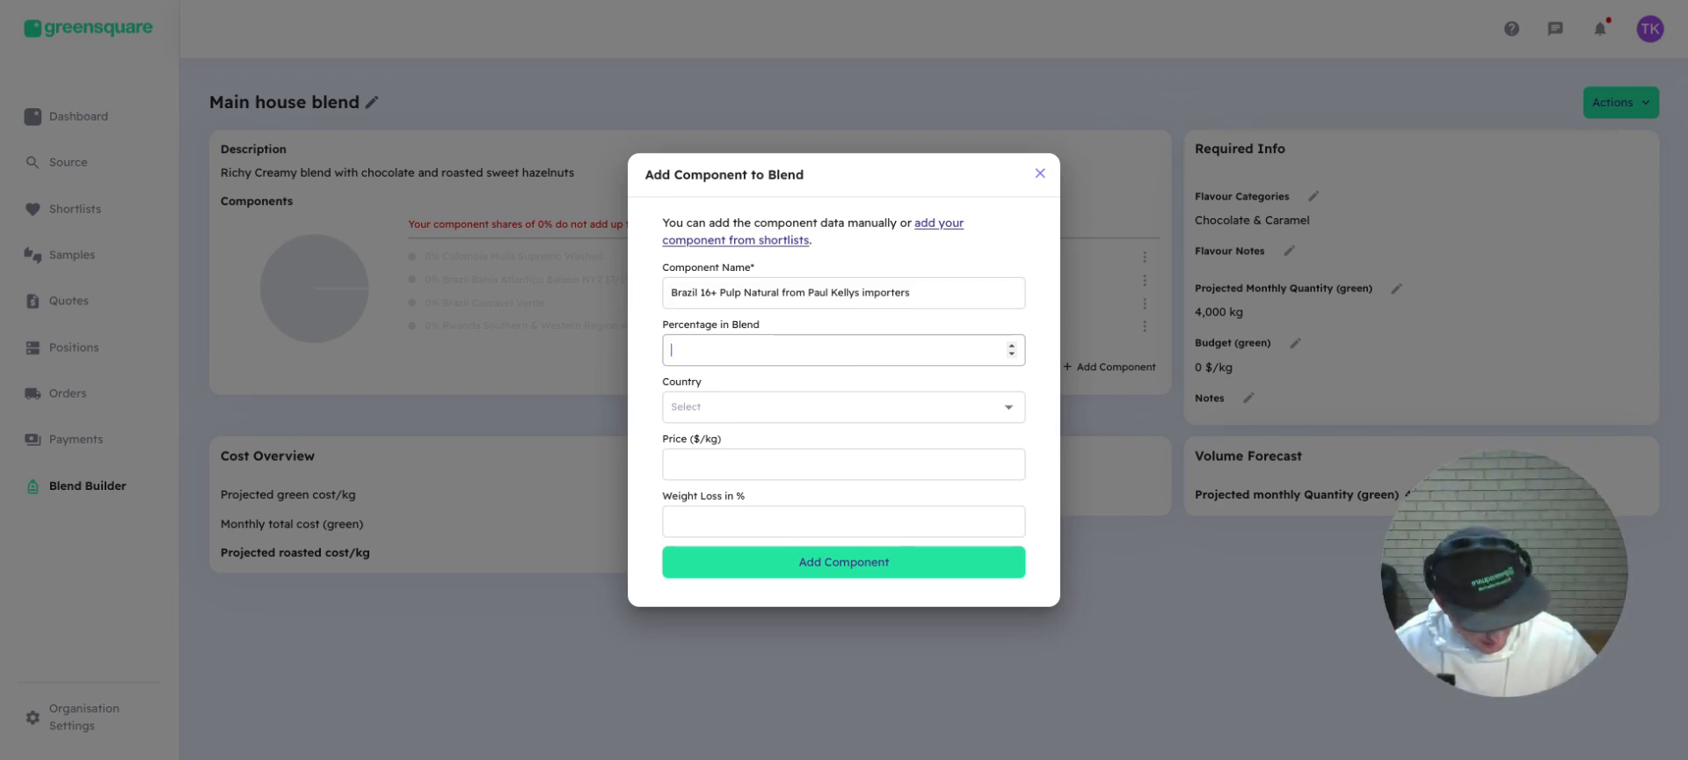
text(50)
- Give the new component the country Brazil, a price of 14.5 $/kg and 15% weight loss, and add it to the blend
click(1012, 419)
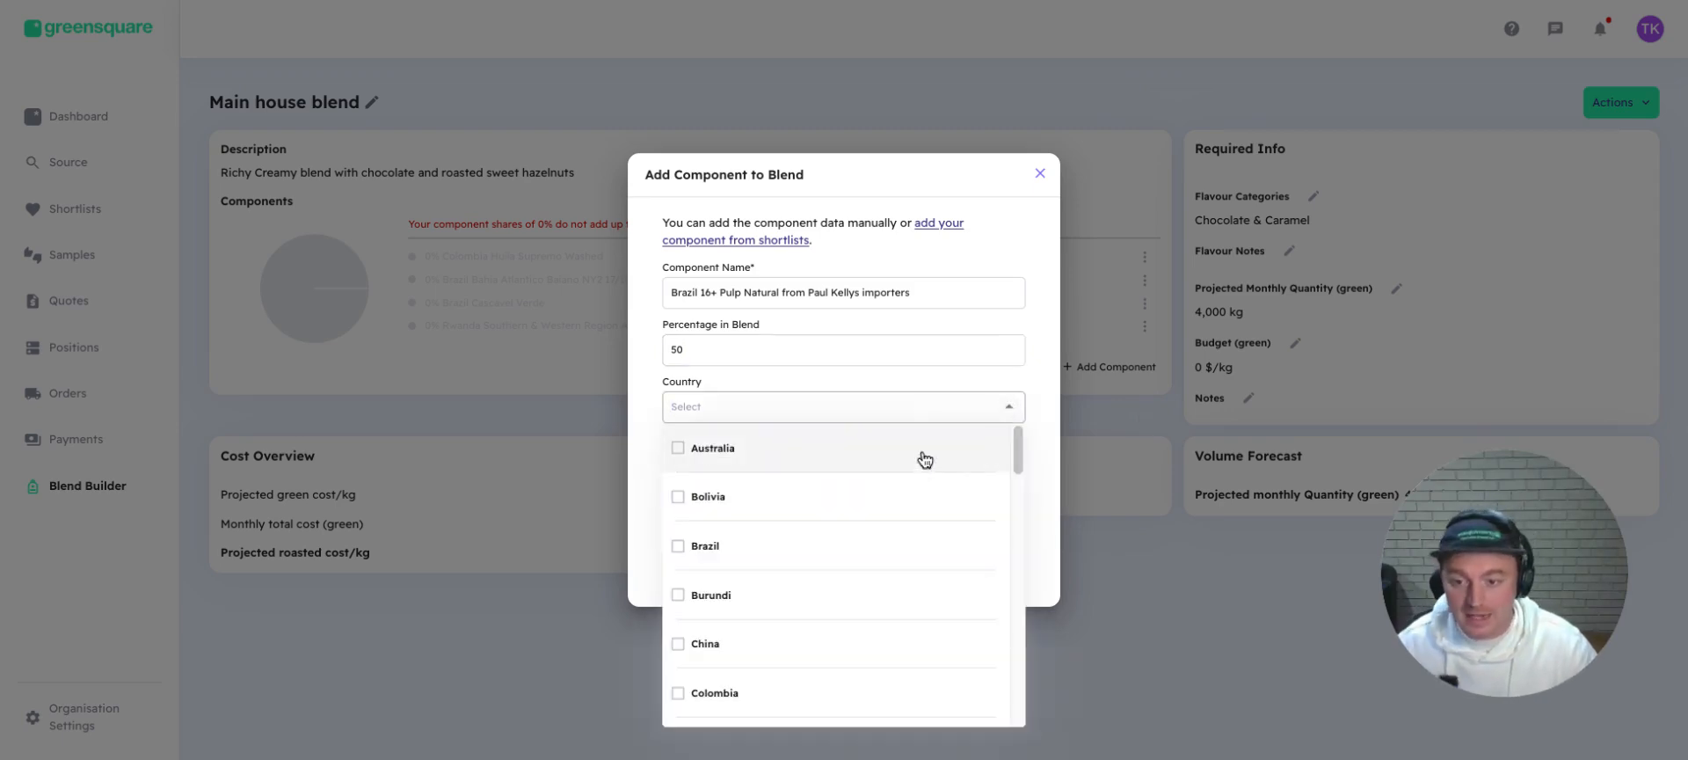
click(878, 544)
click(754, 466)
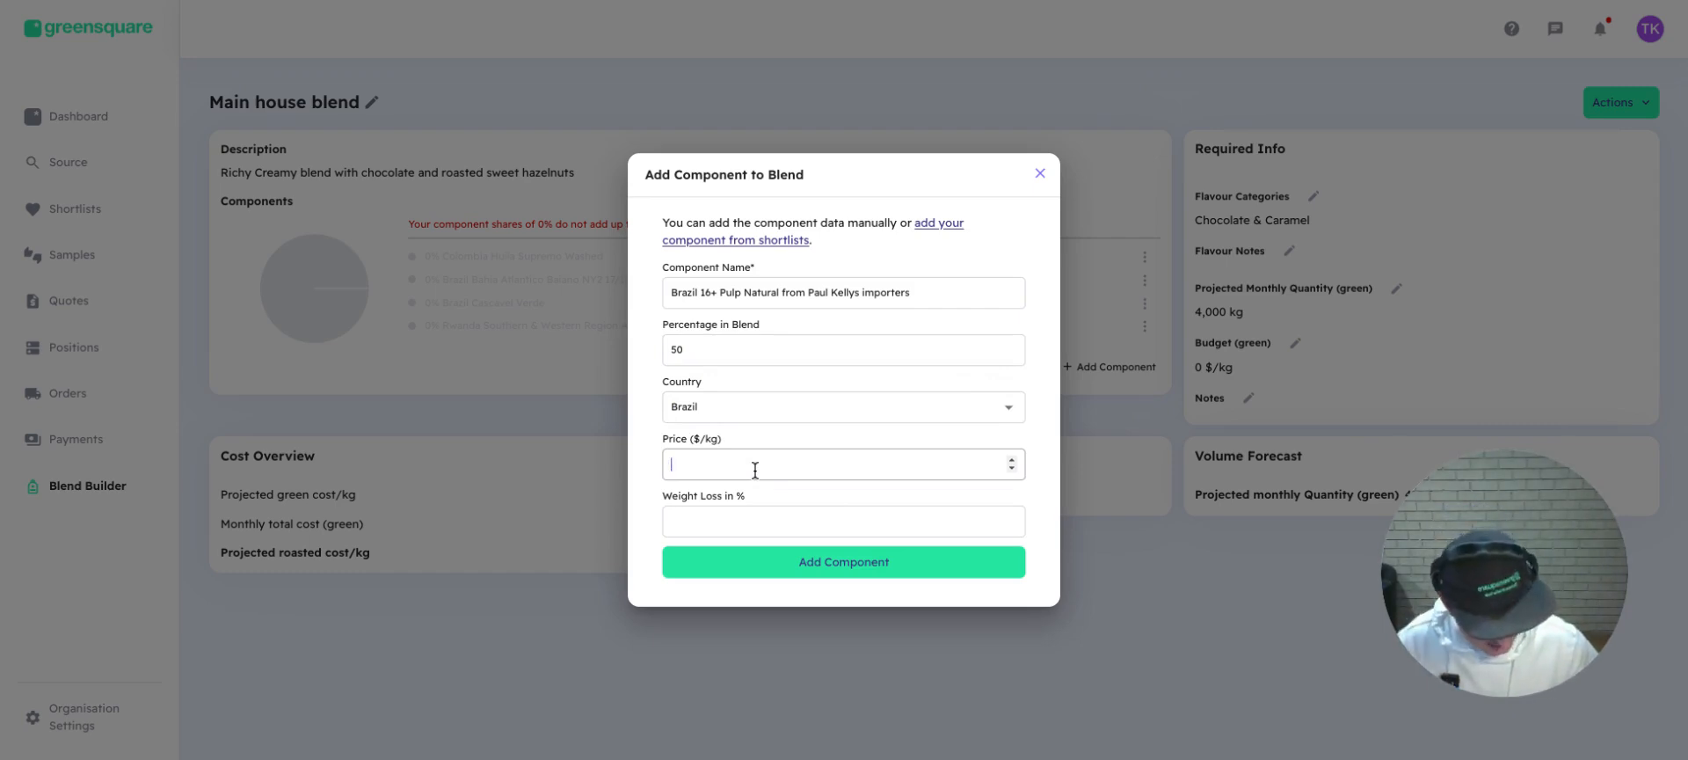
text(14)
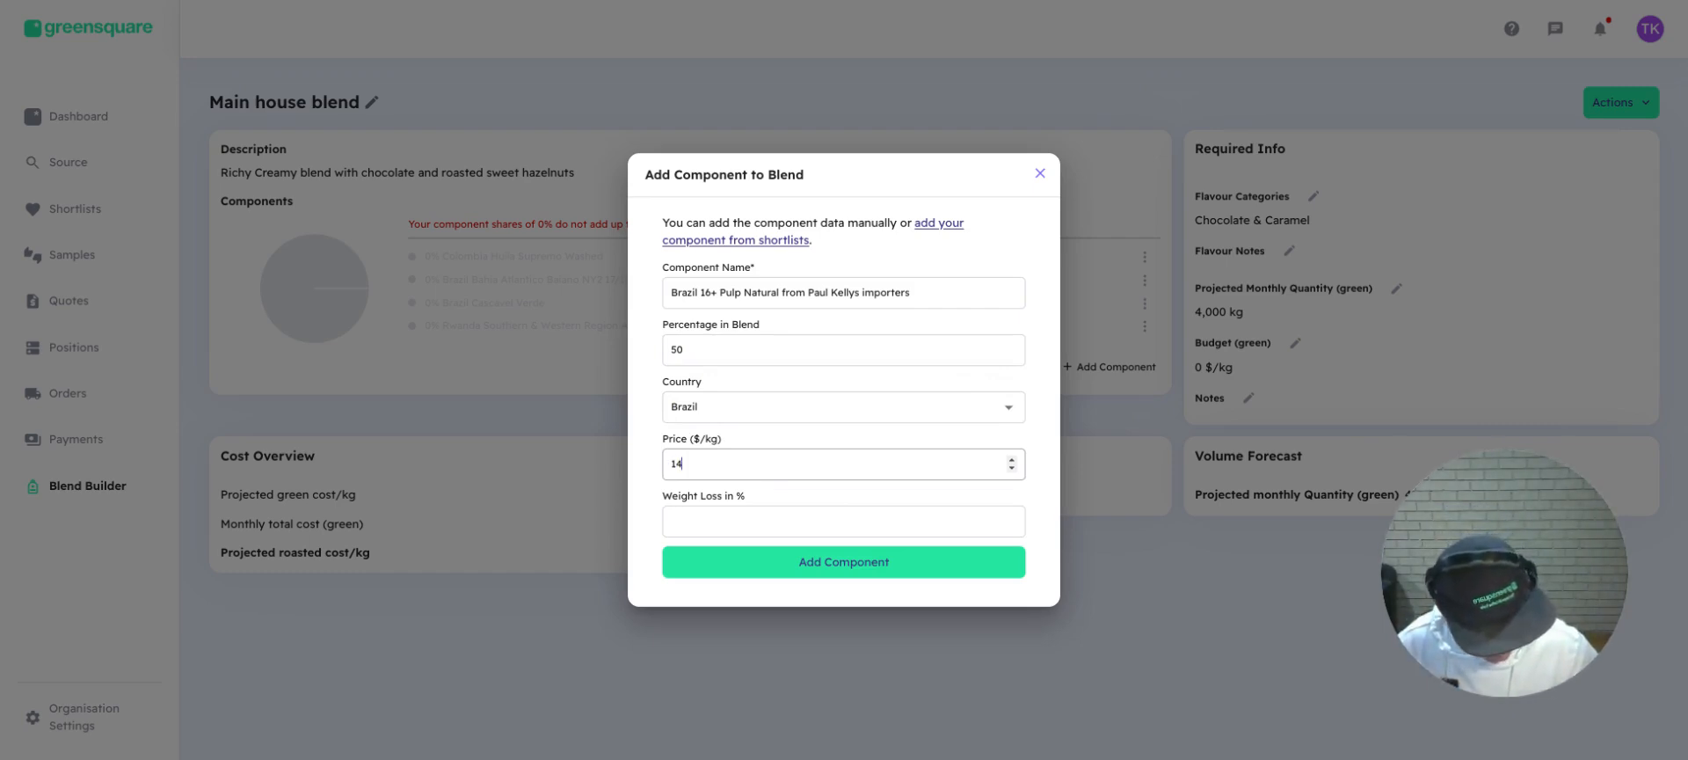
text(.5)
key(Tab)
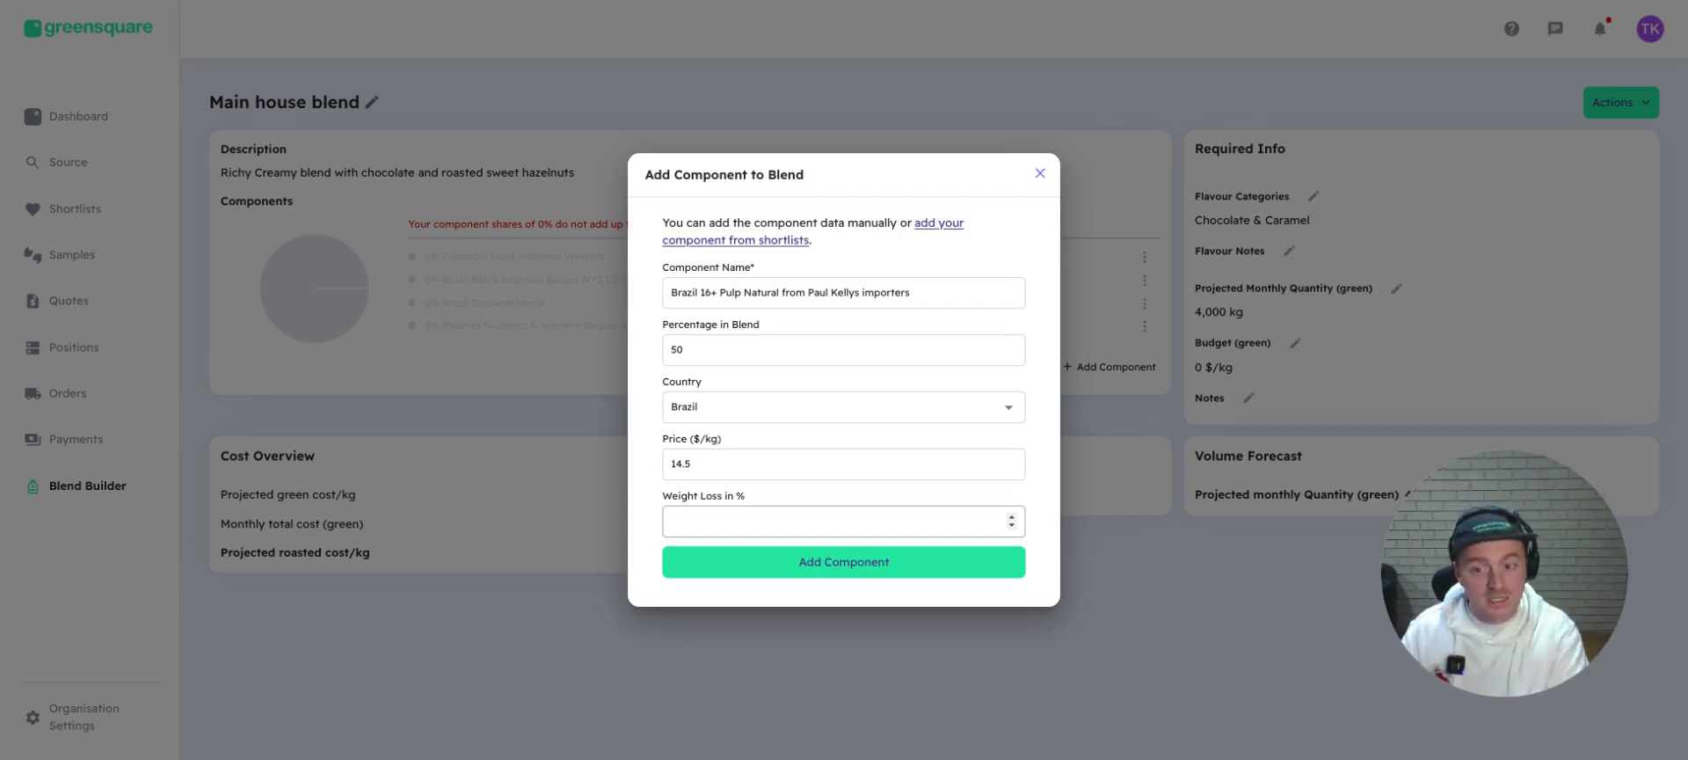
text(15)
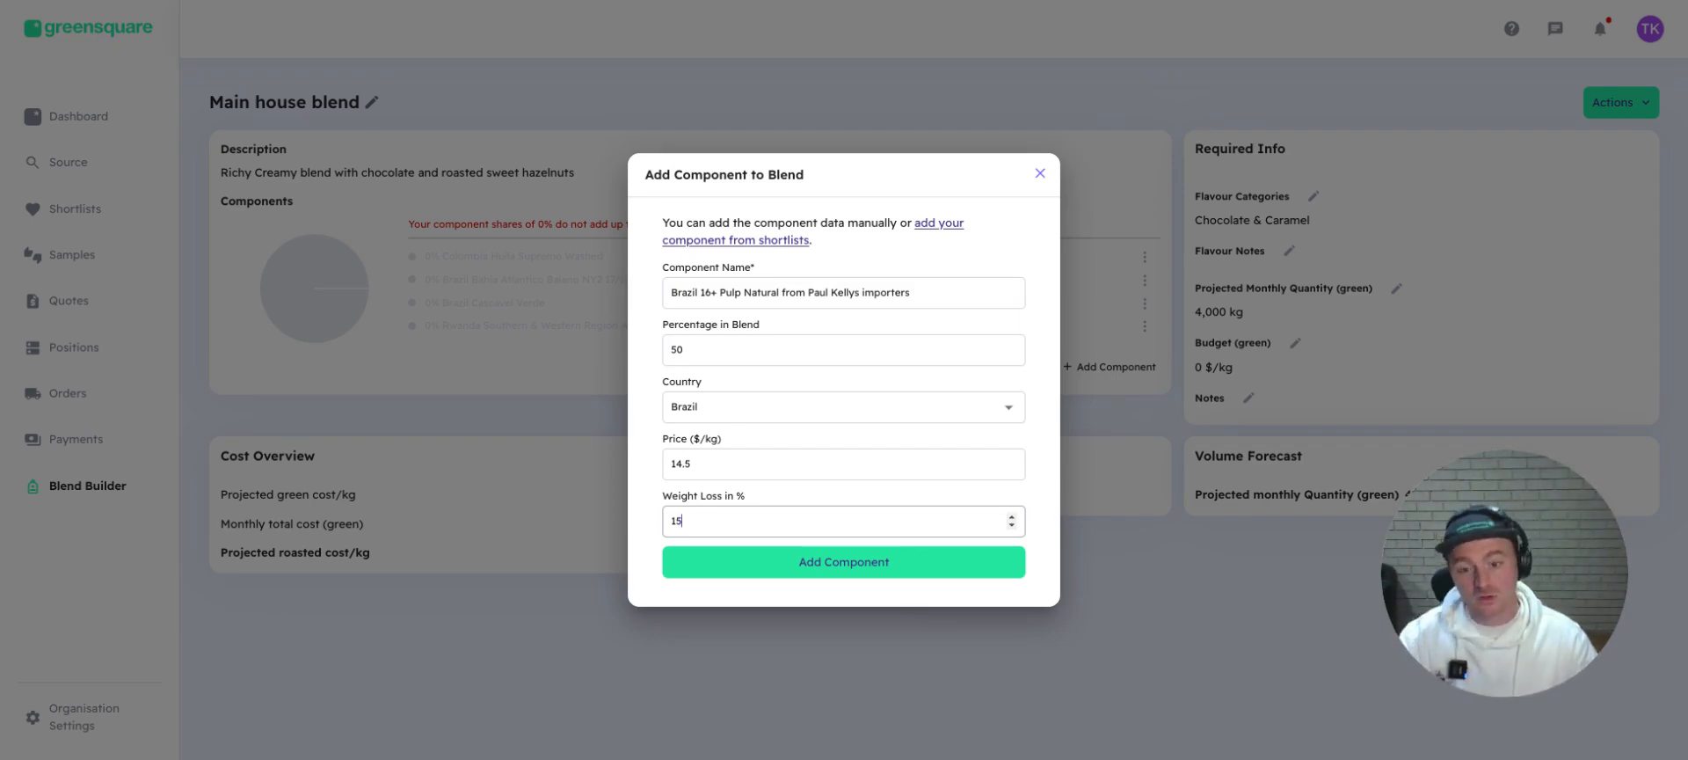
click(909, 571)
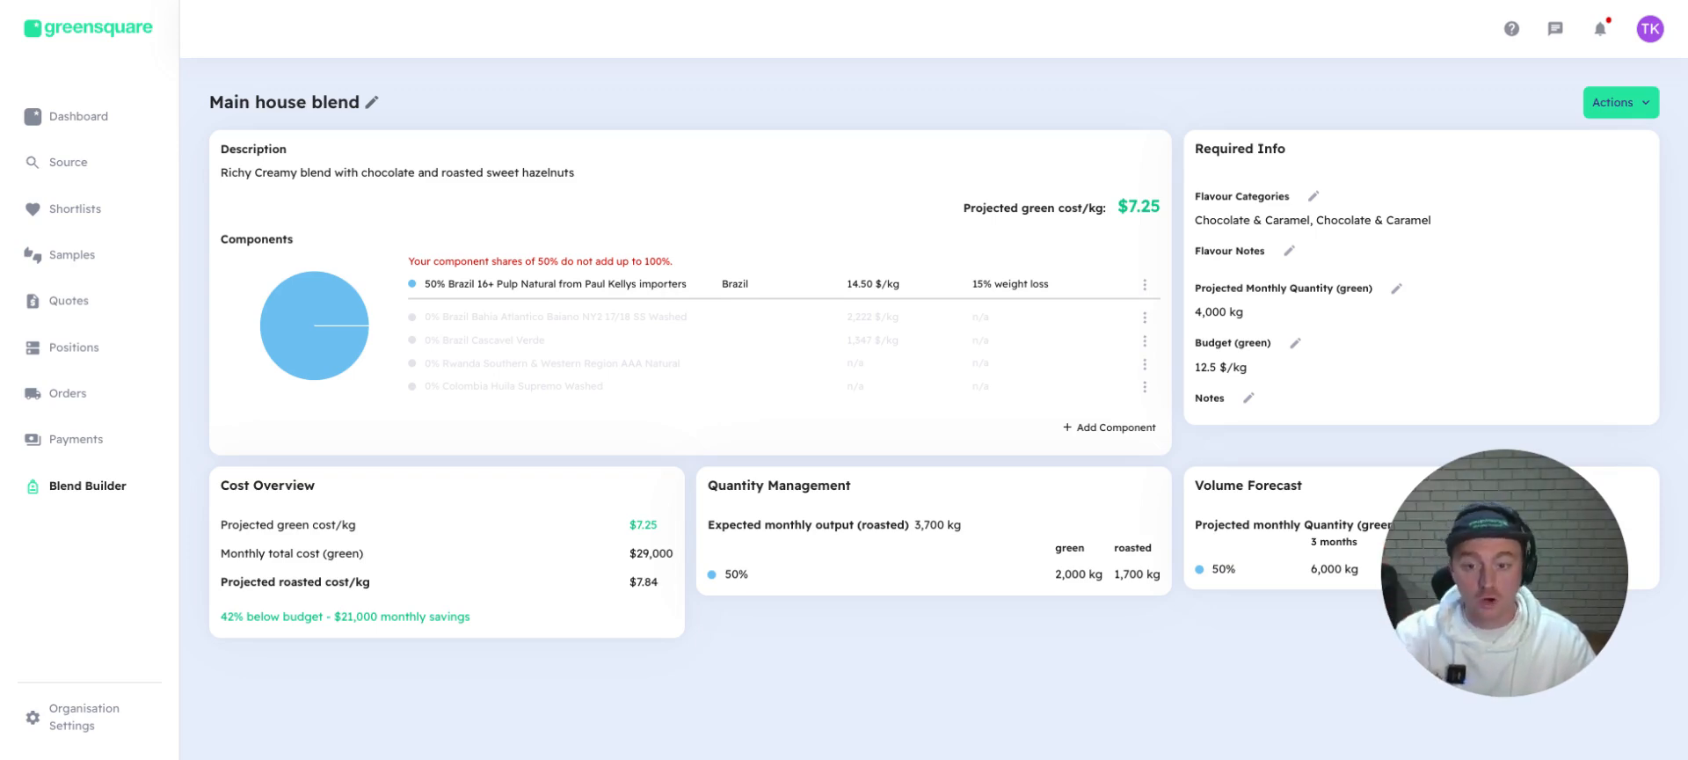
- Update the Colombia Huila Supremo Washed component to 50 percent in the blend, country Colombia, price 11.45 $/kg and 15% weight loss
click(1145, 388)
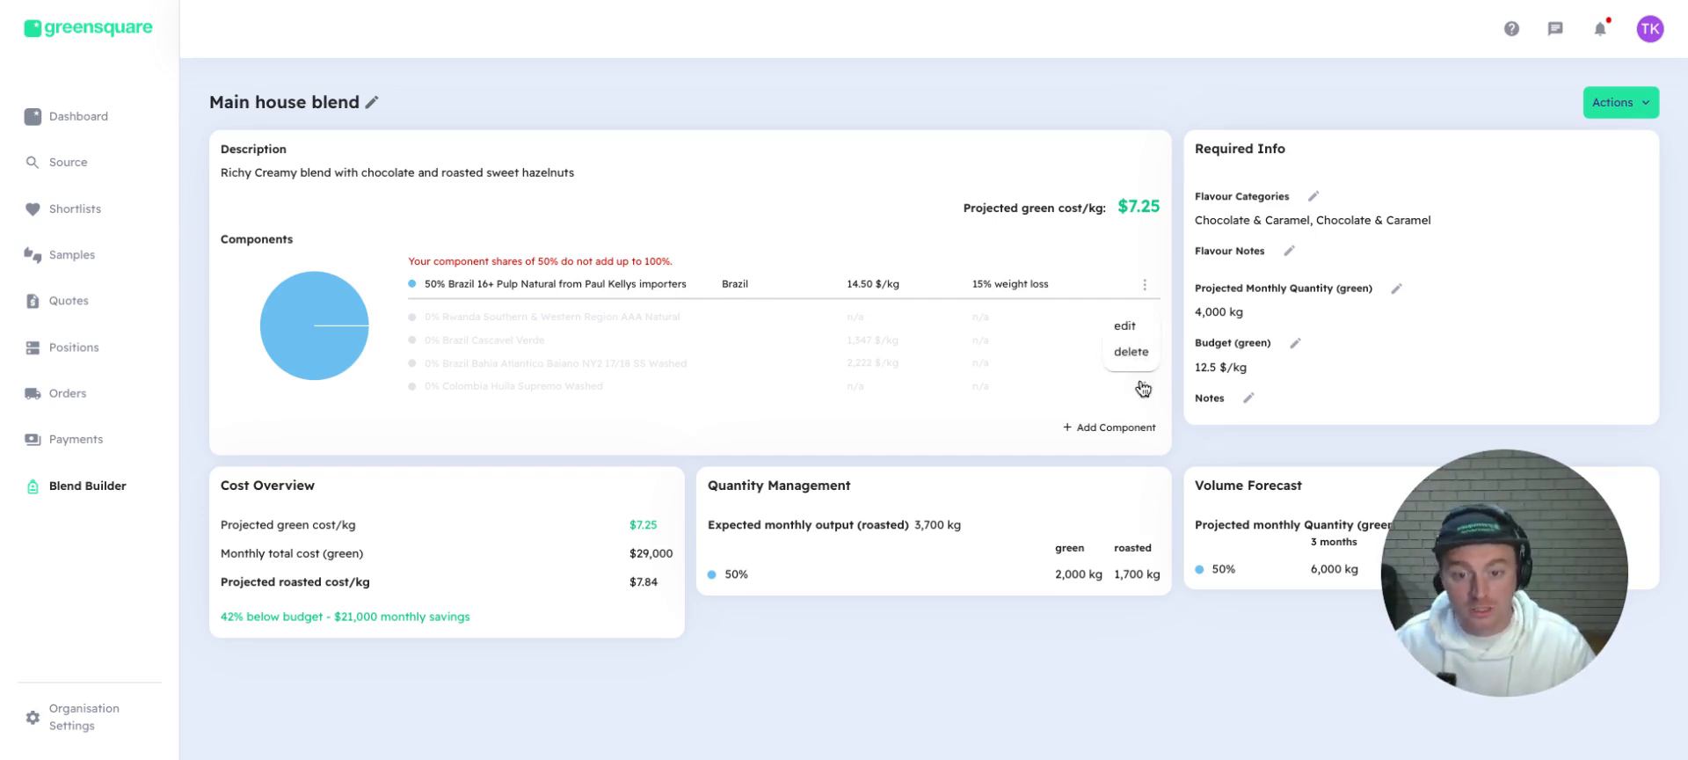
click(1125, 328)
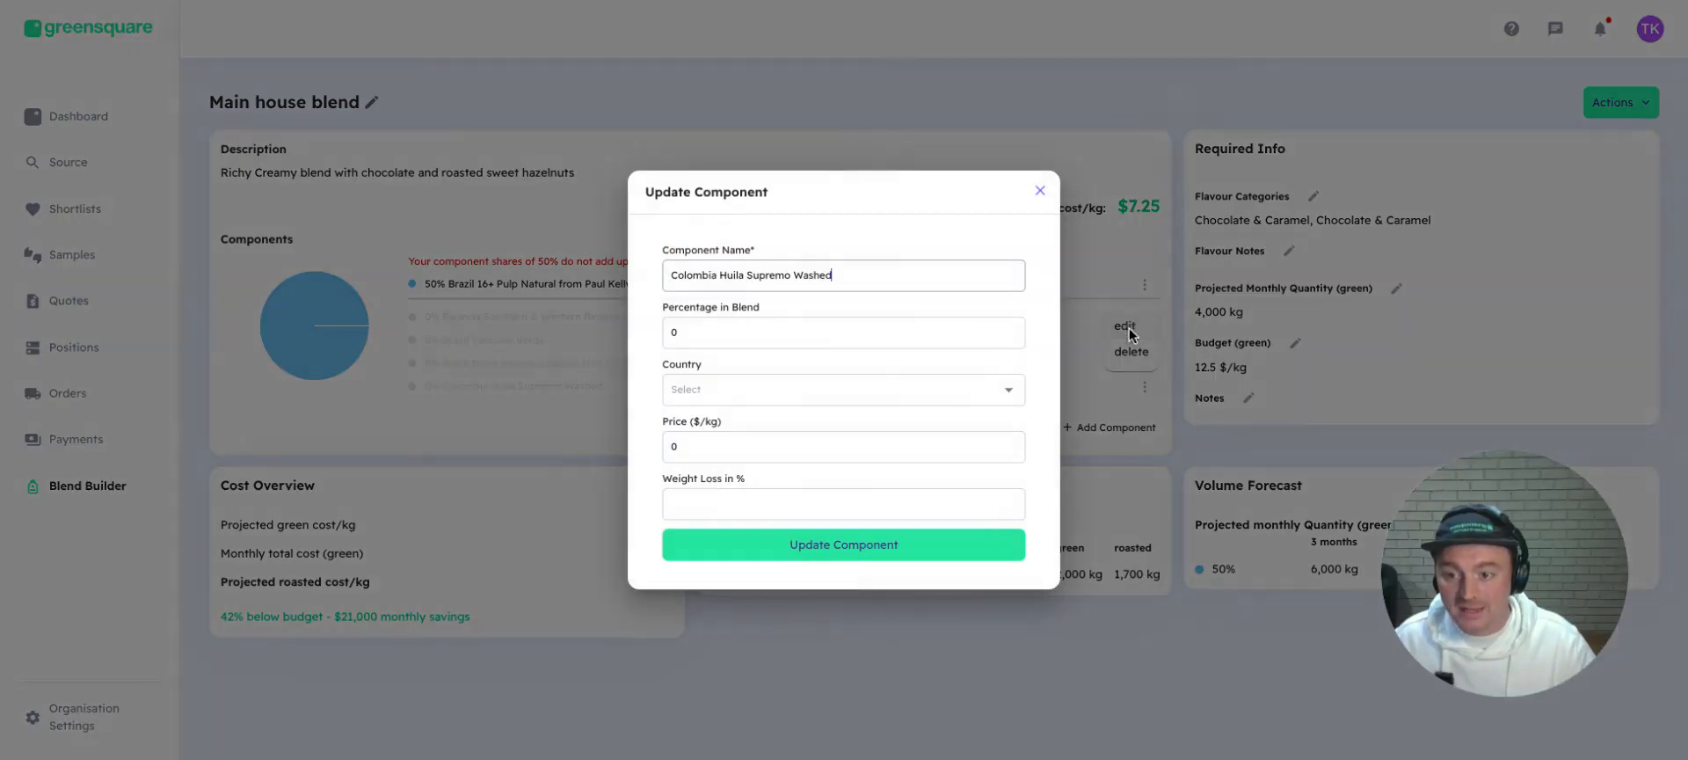
click(695, 334)
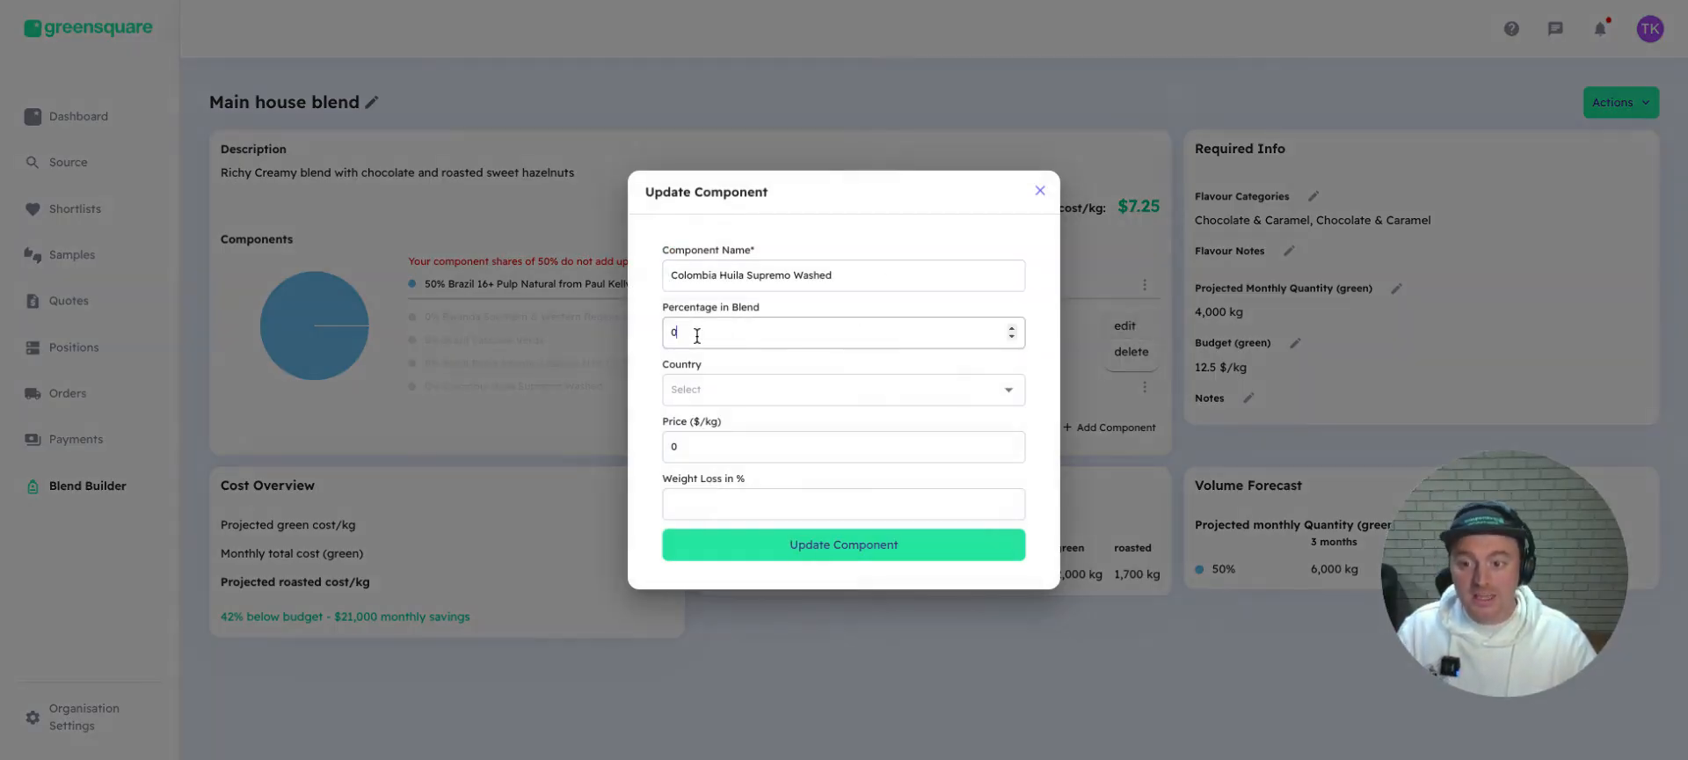
text(50)
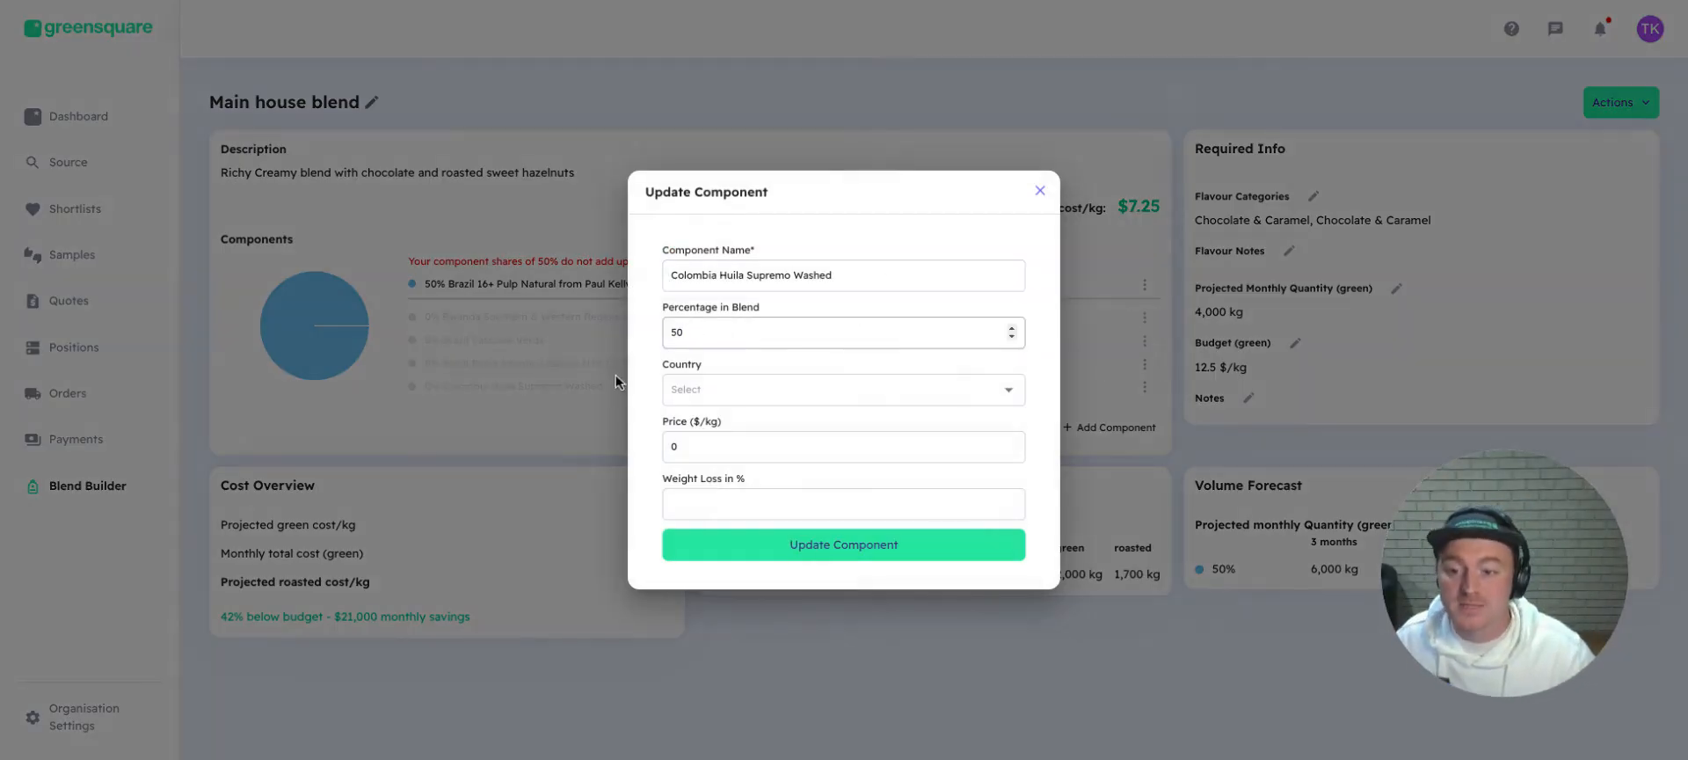
click(689, 446)
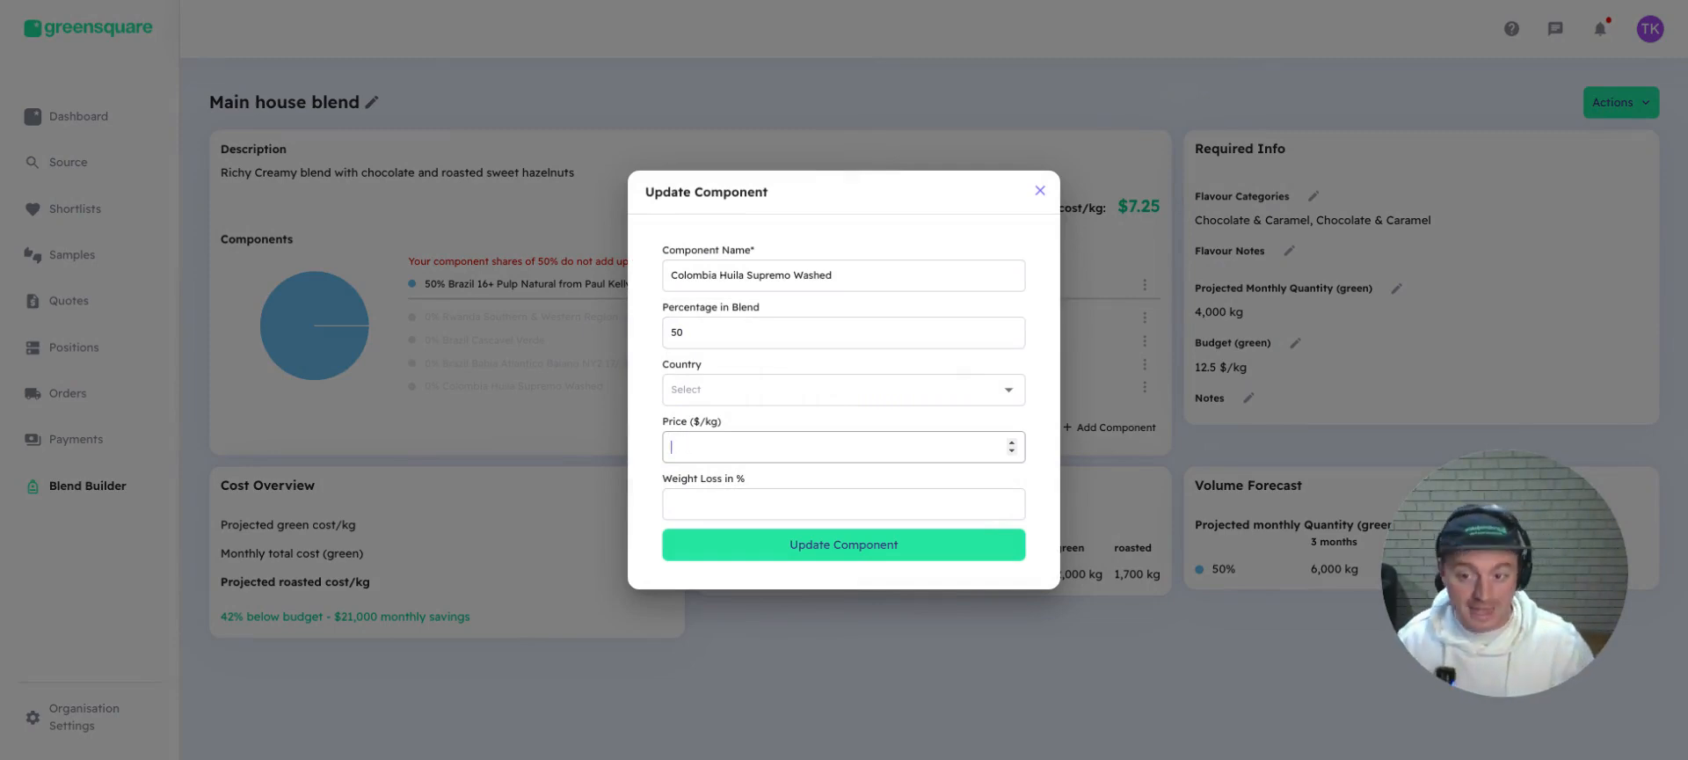
text(11.45)
click(766, 390)
click(758, 490)
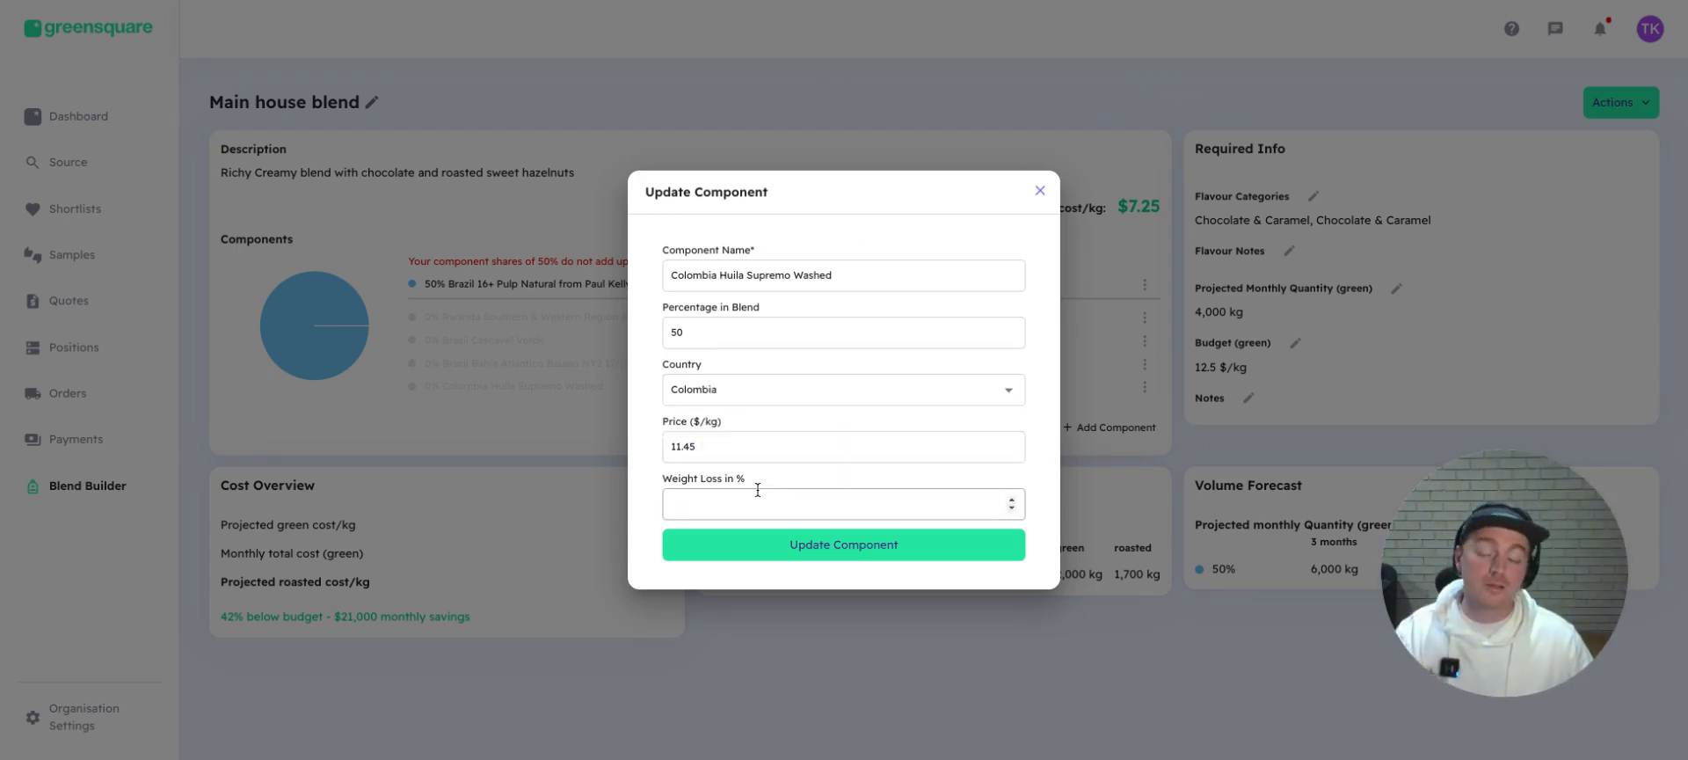
text(15)
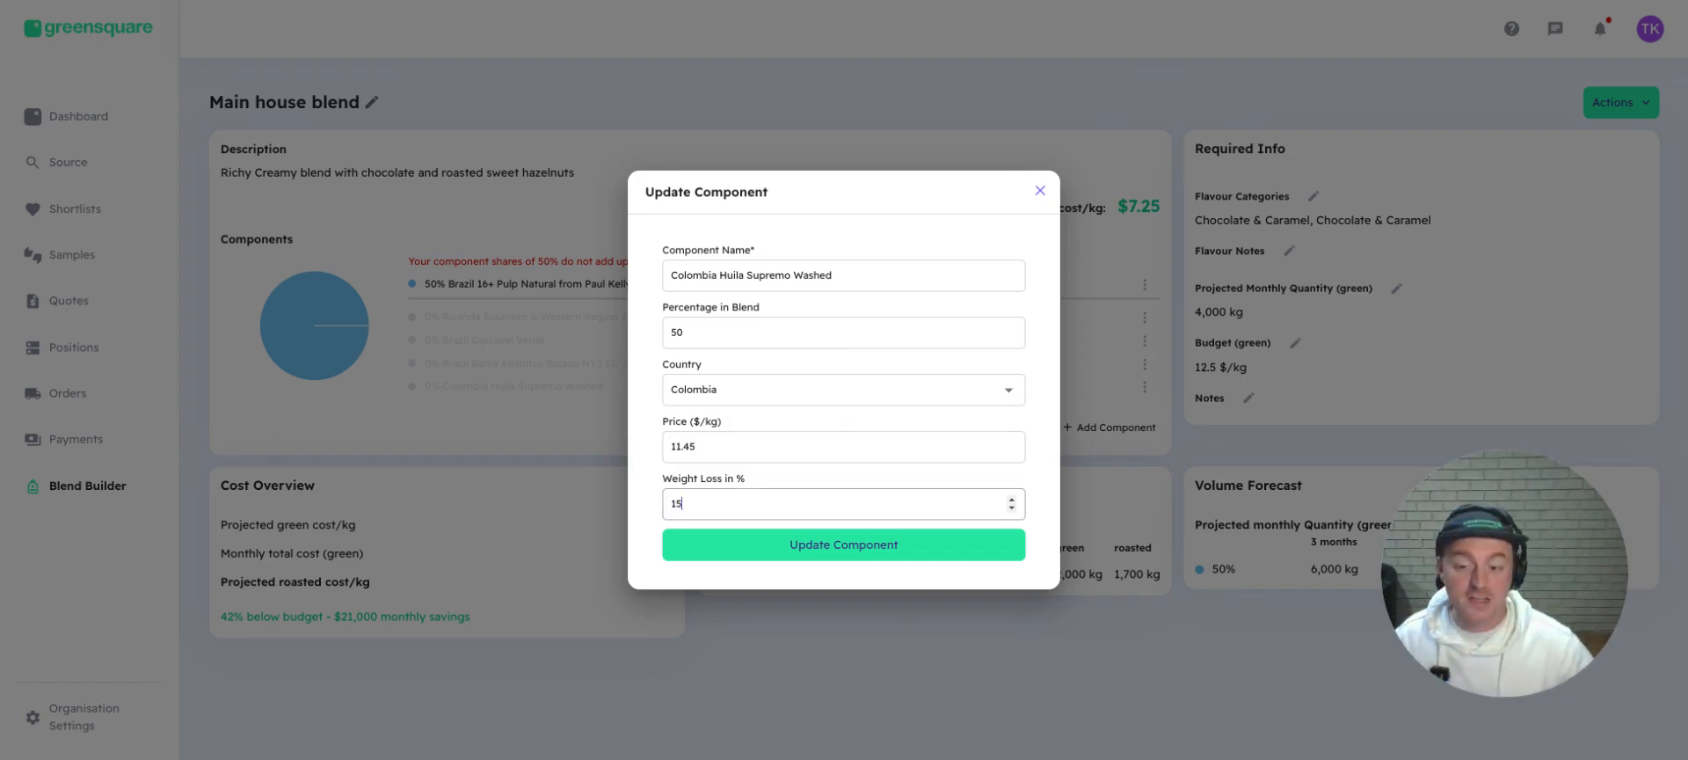
click(841, 546)
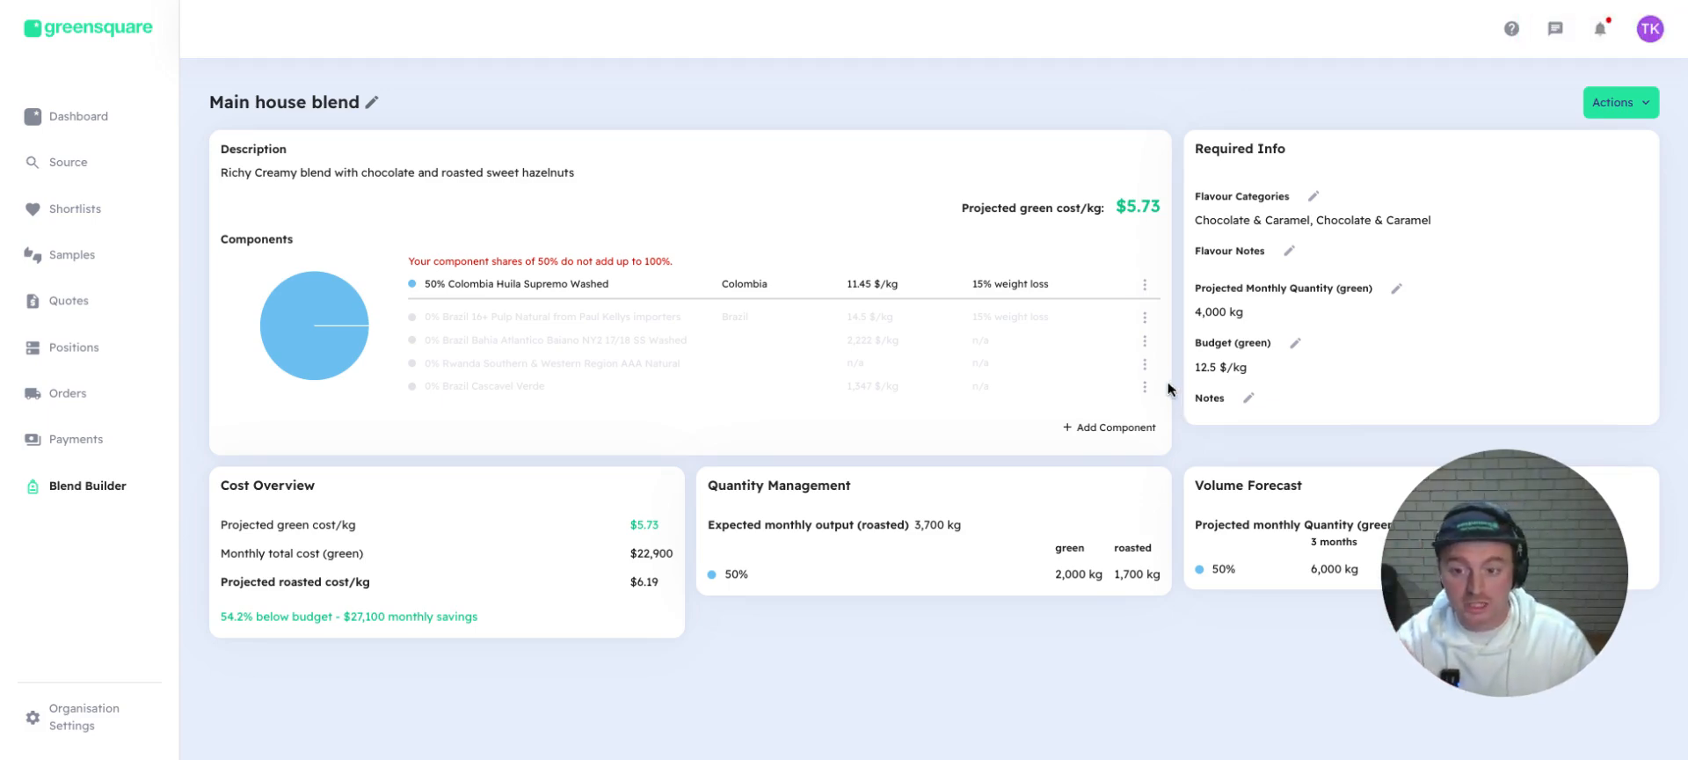
- Update the Brazil Bahia Atlantico Baiano NY2 17/18 SS Washed component to 50 percent, country Brazil, price 10.5 $/kg and 15% weight loss
click(1145, 341)
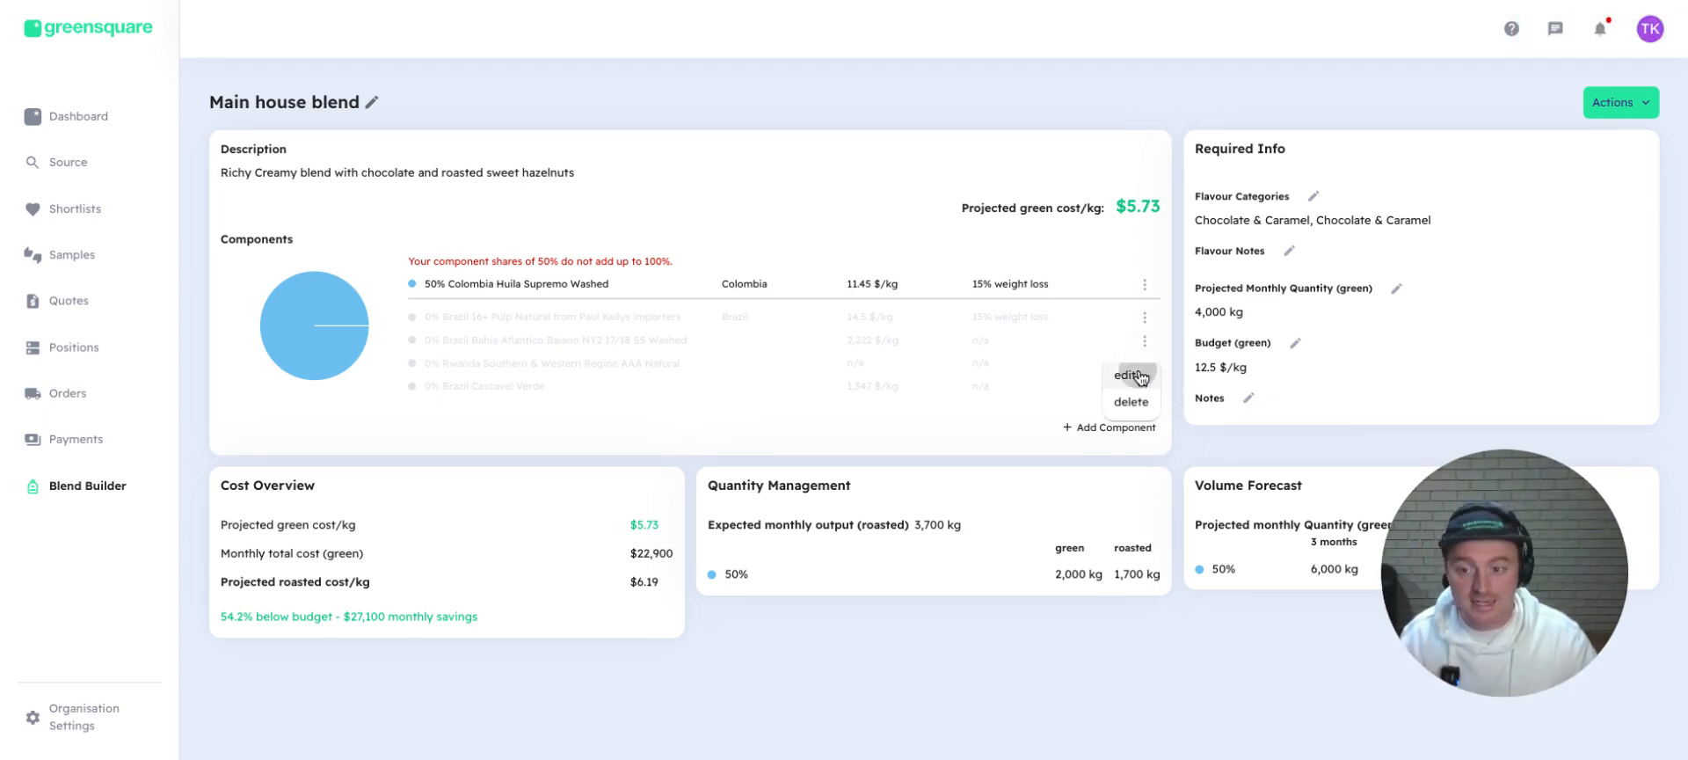
click(1124, 375)
click(794, 330)
text(50)
double_click(735, 439)
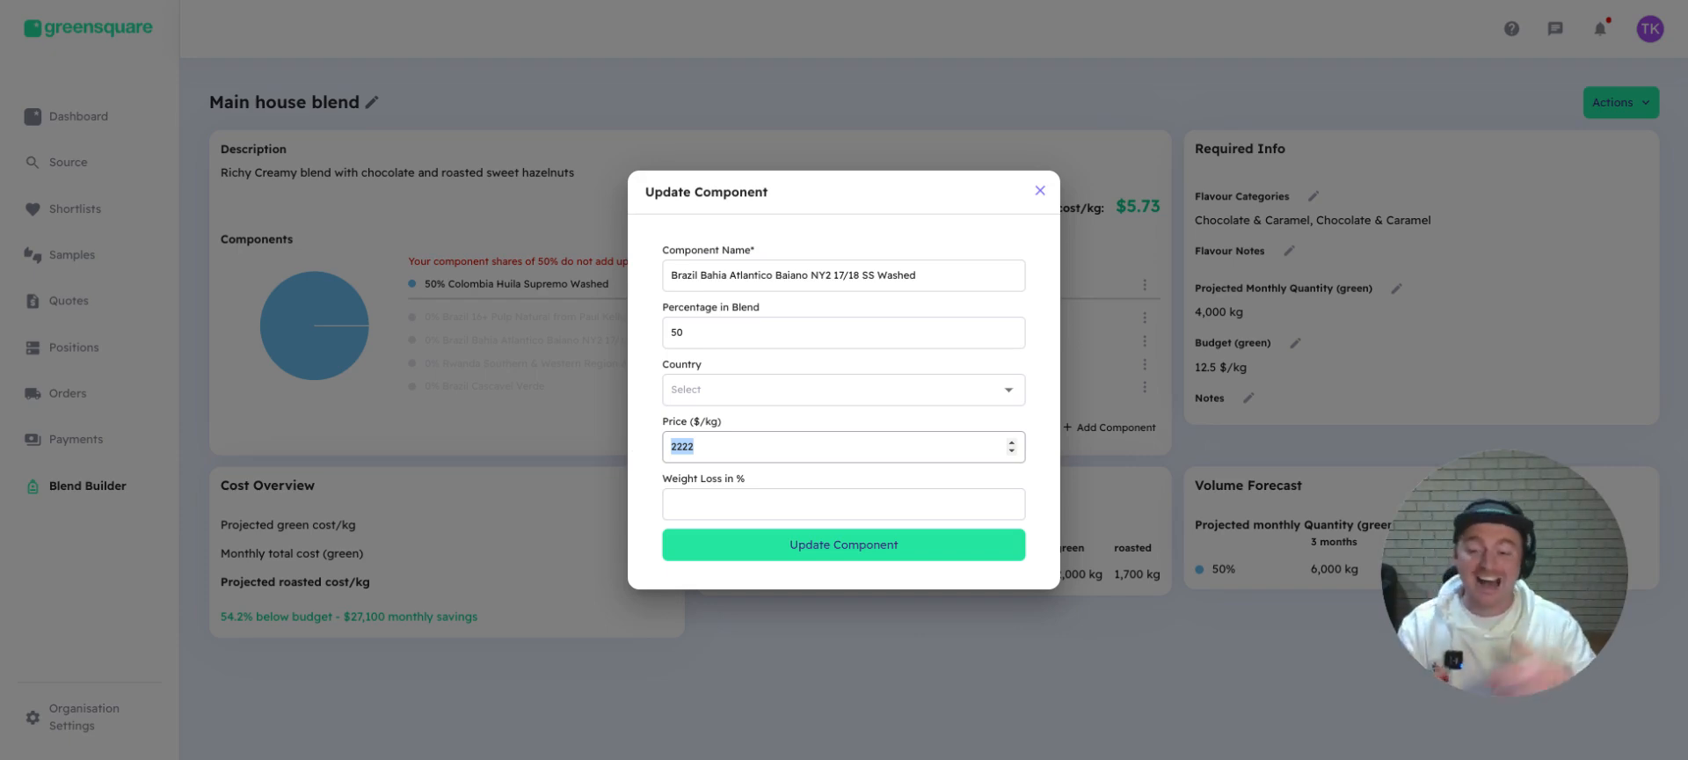
text(10.5)
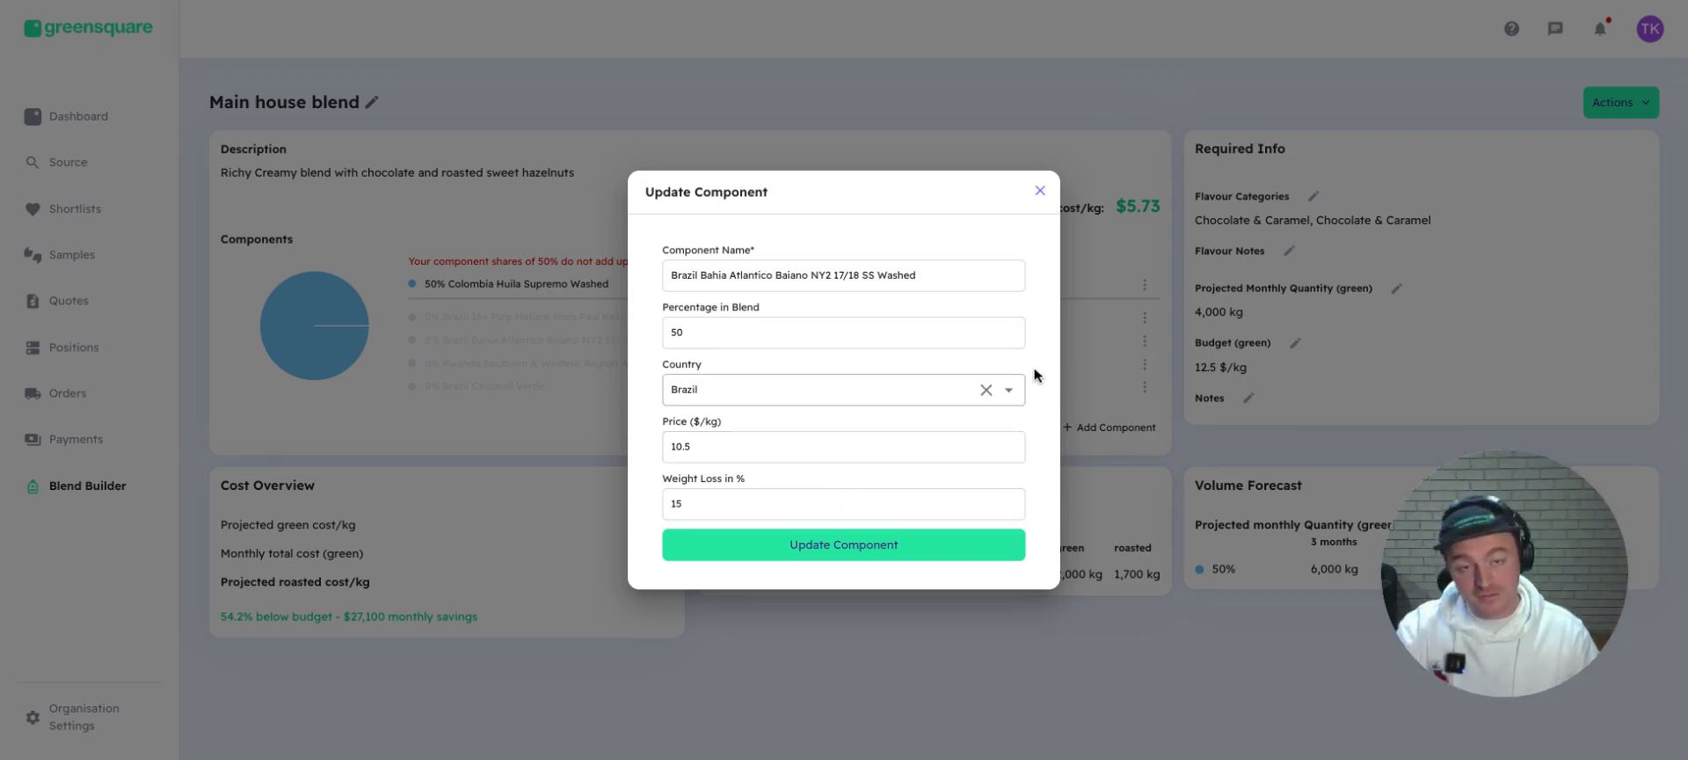
click(925, 547)
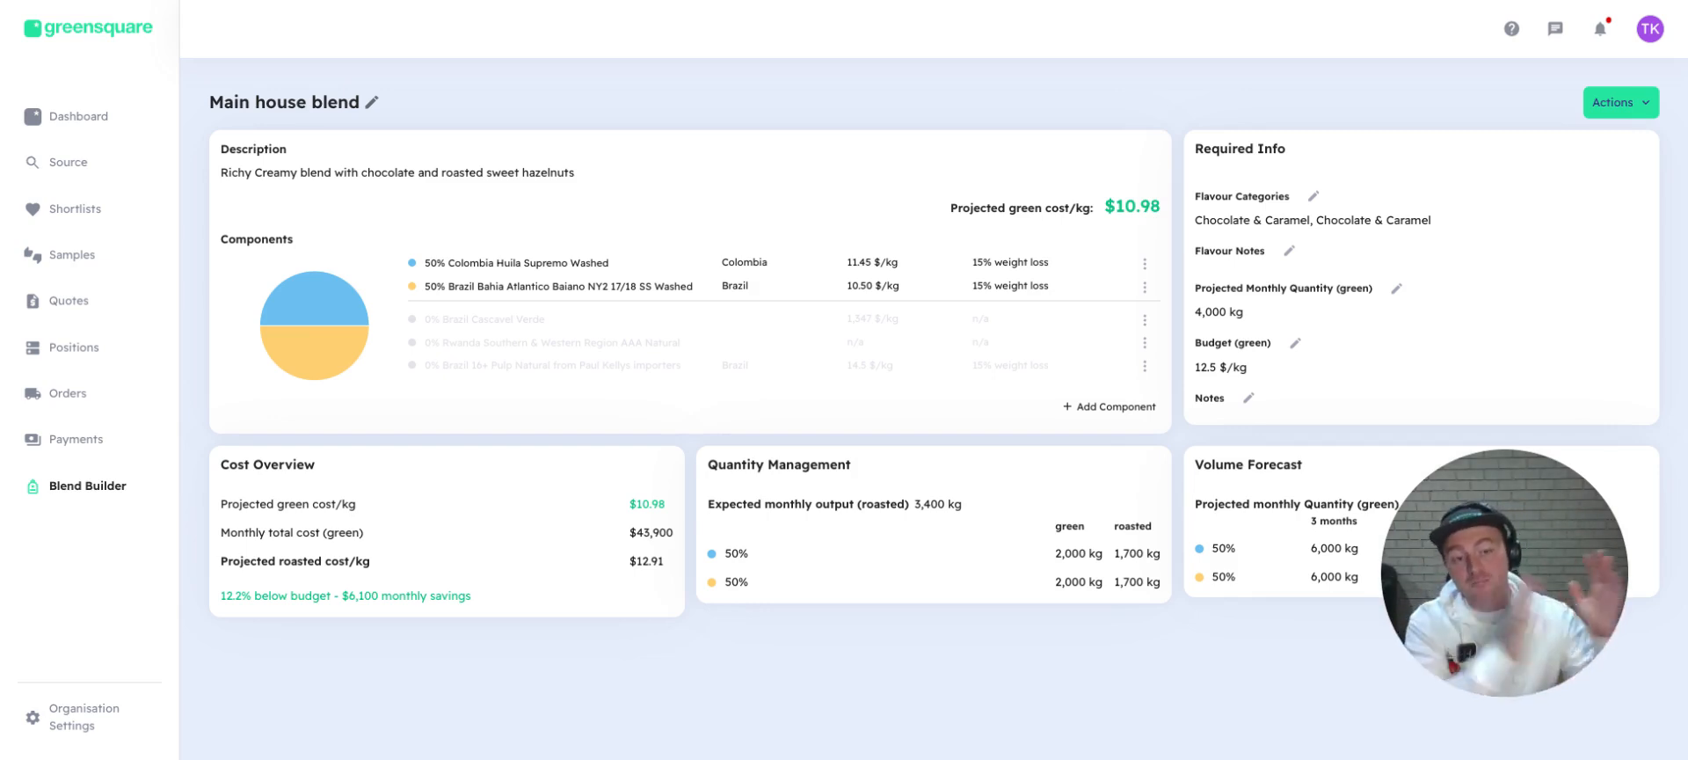
click(1627, 107)
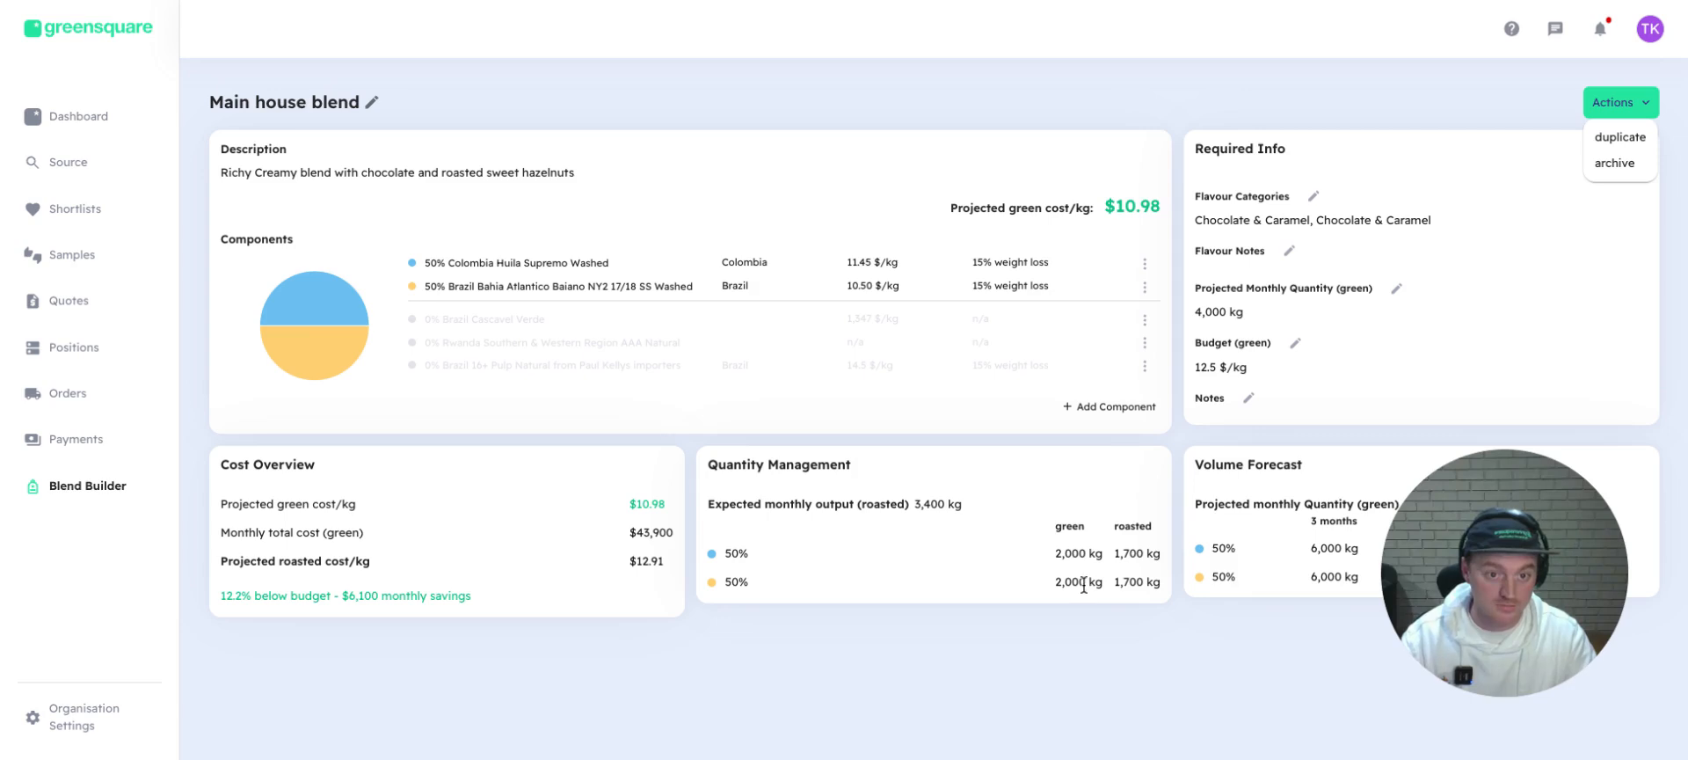
drag(1527, 552, 334, 568)
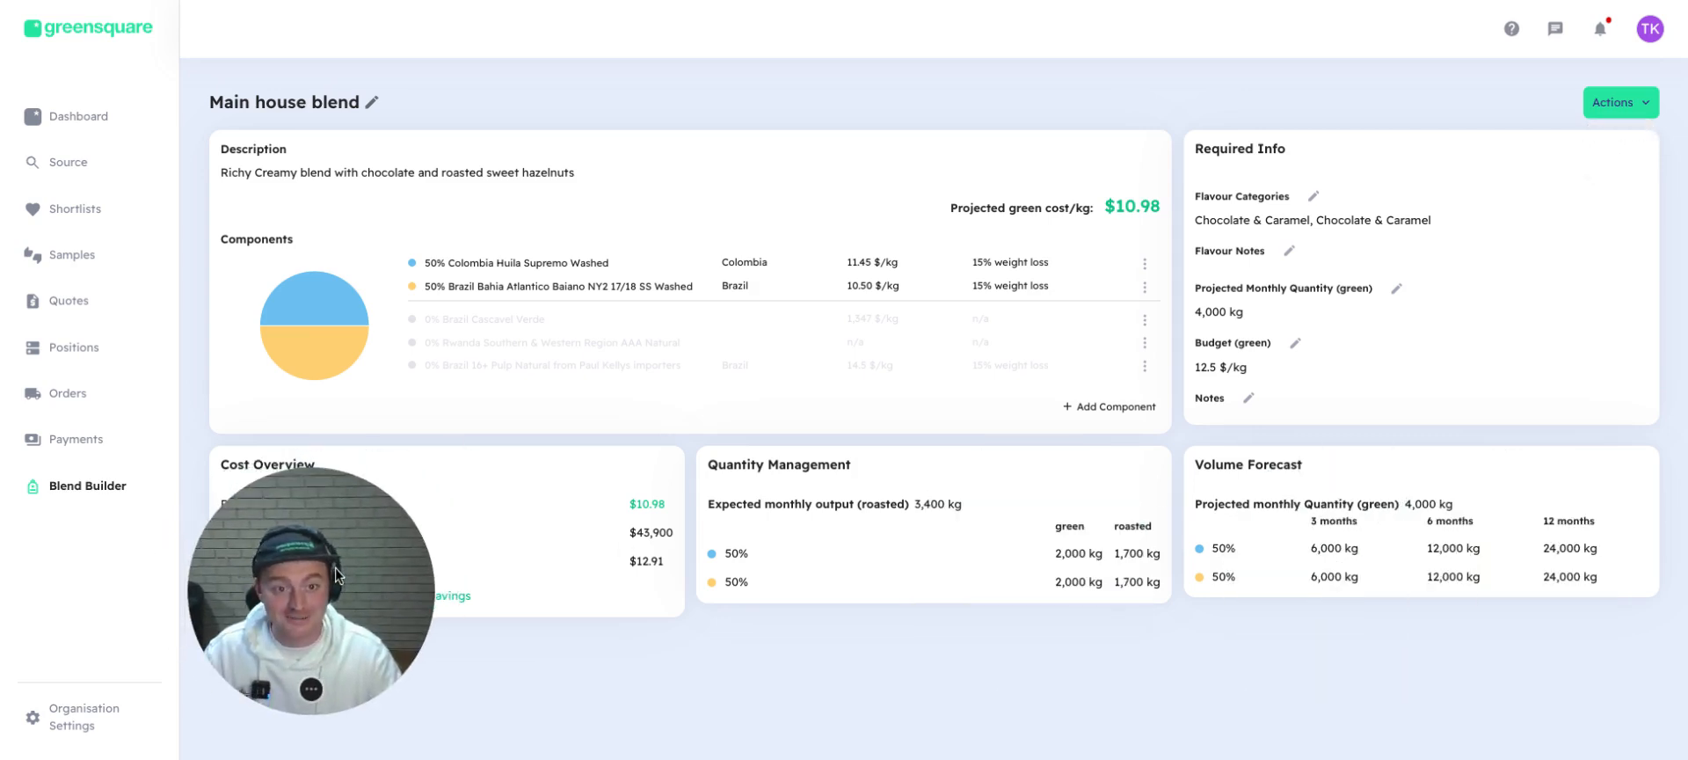